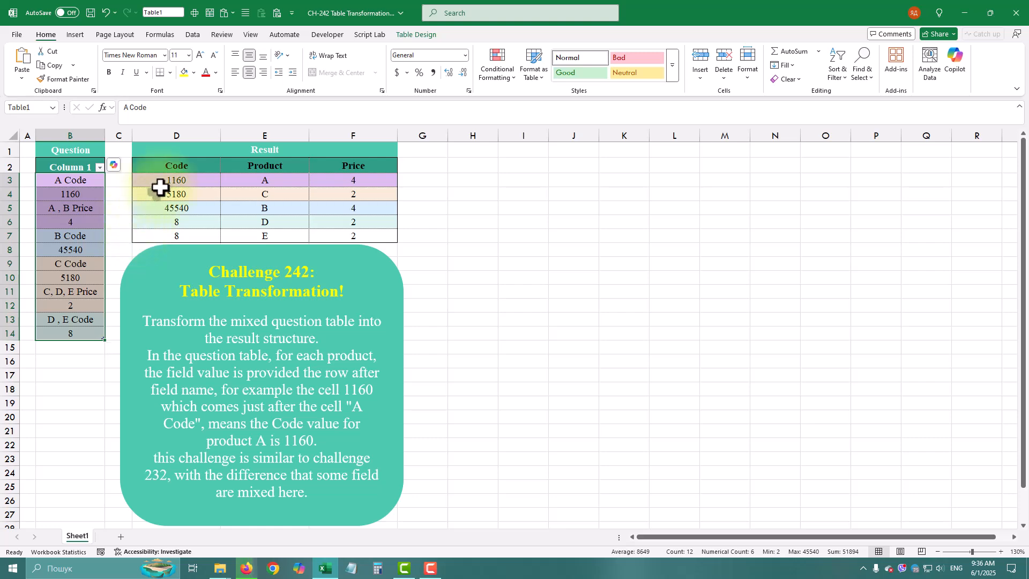
- Review the Result table's Code, Product and Price values, then select a cell in the Question table (Table1)
drag(172, 176, 373, 239)
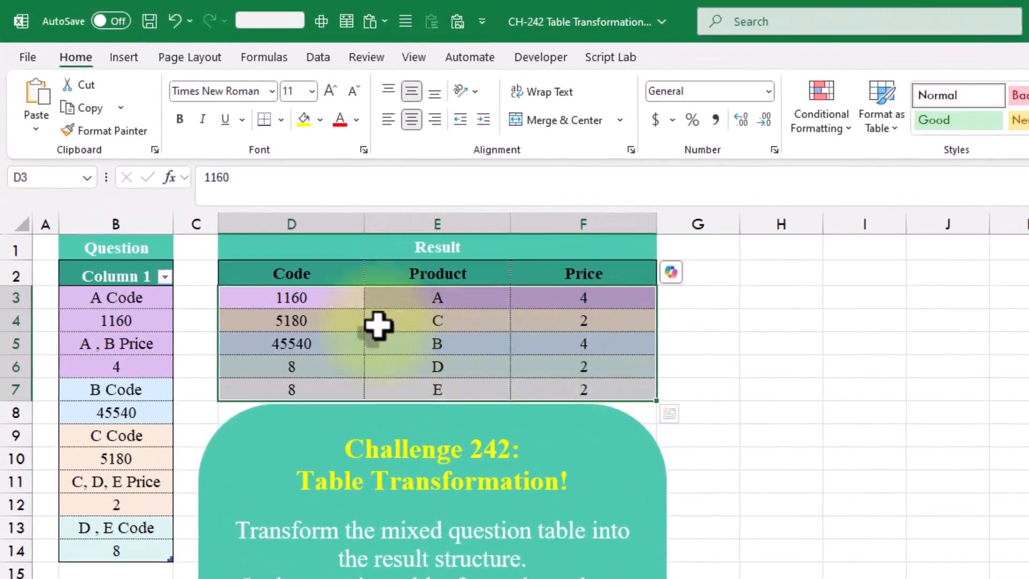
click(379, 325)
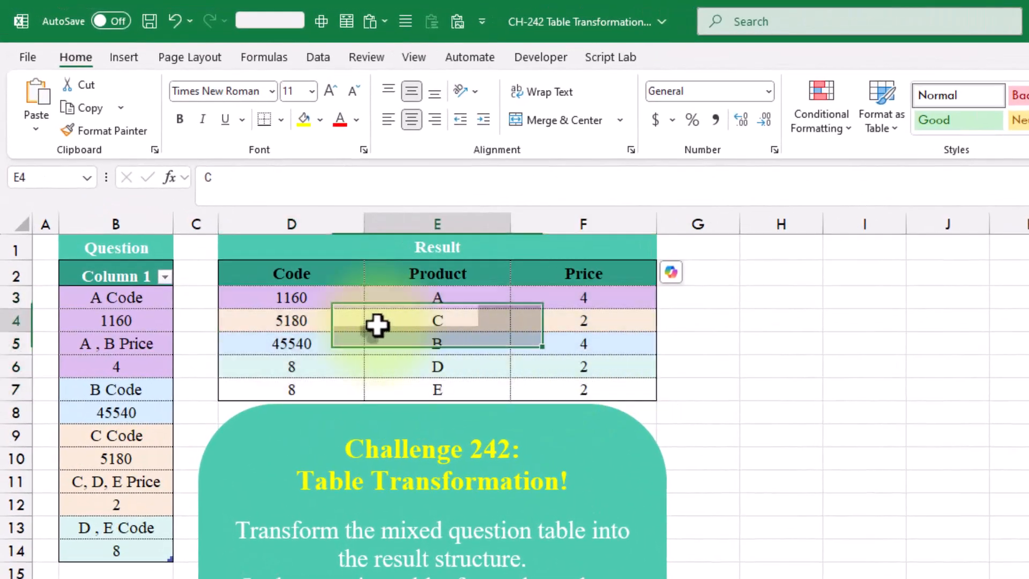
click(122, 344)
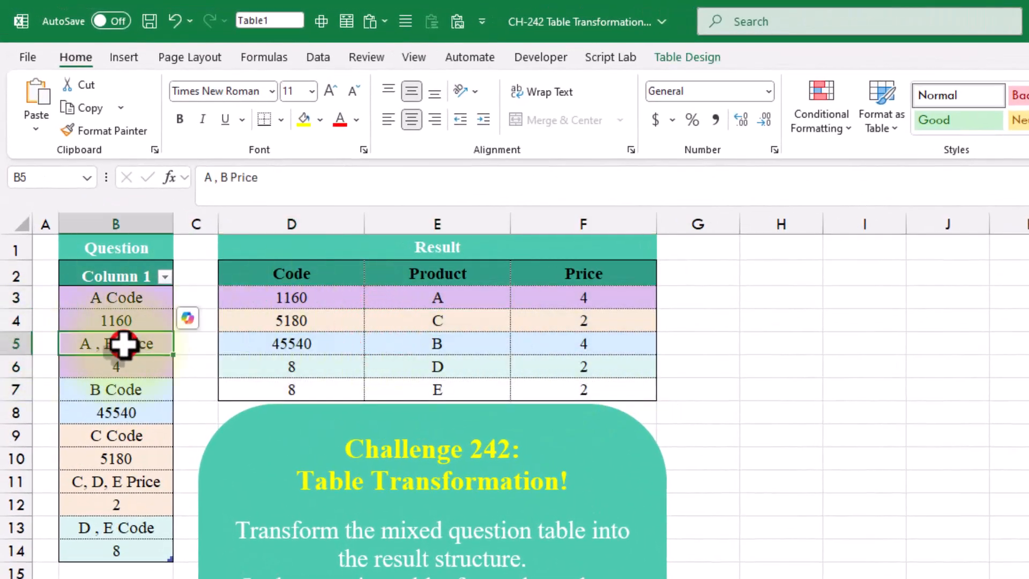
click(322, 57)
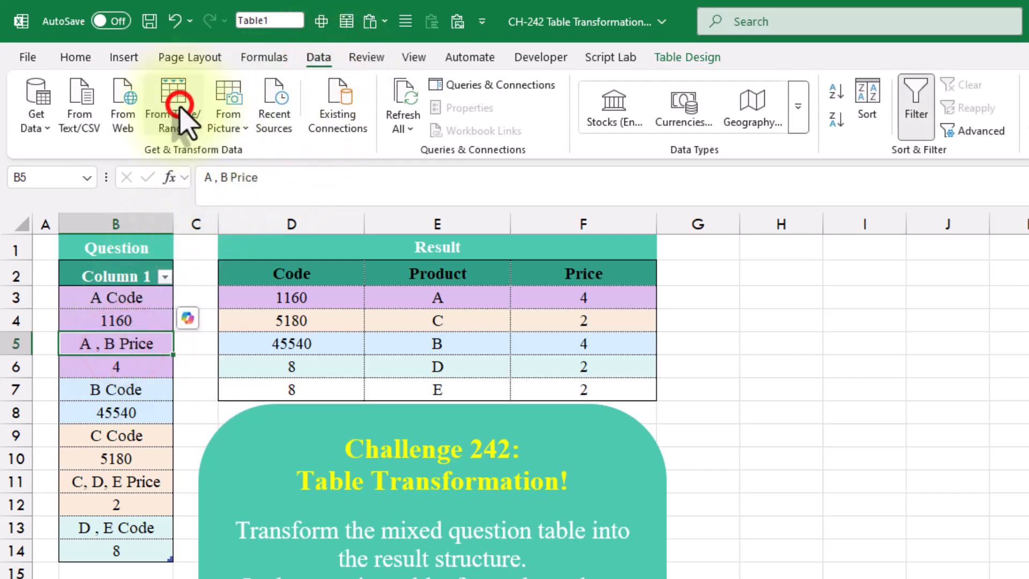
- Load Table1 into Power Query and check its first label/value pairs: A Code 1160, A,B Price 4, B Code 45540
click(180, 104)
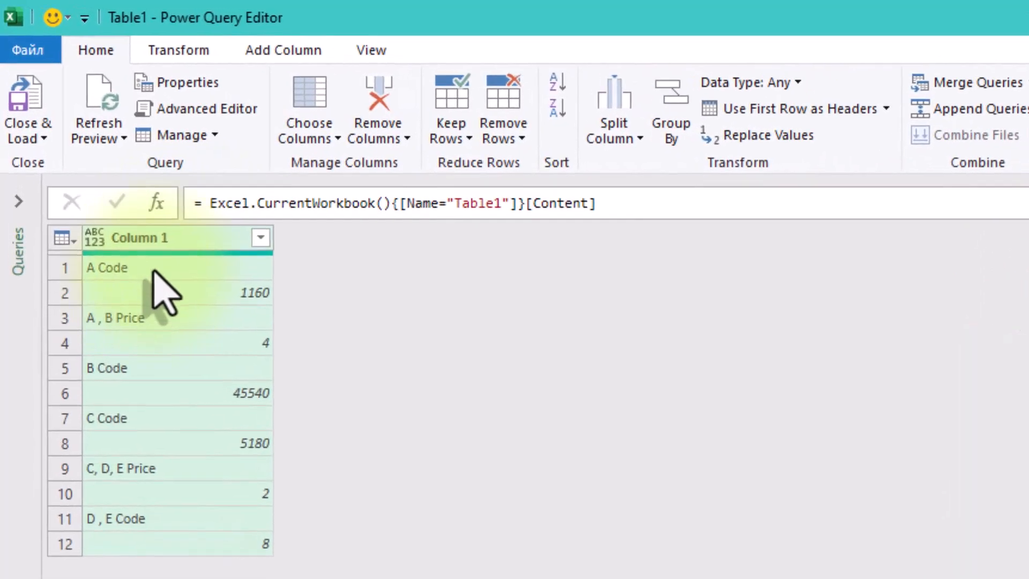
click(150, 266)
click(155, 294)
click(167, 318)
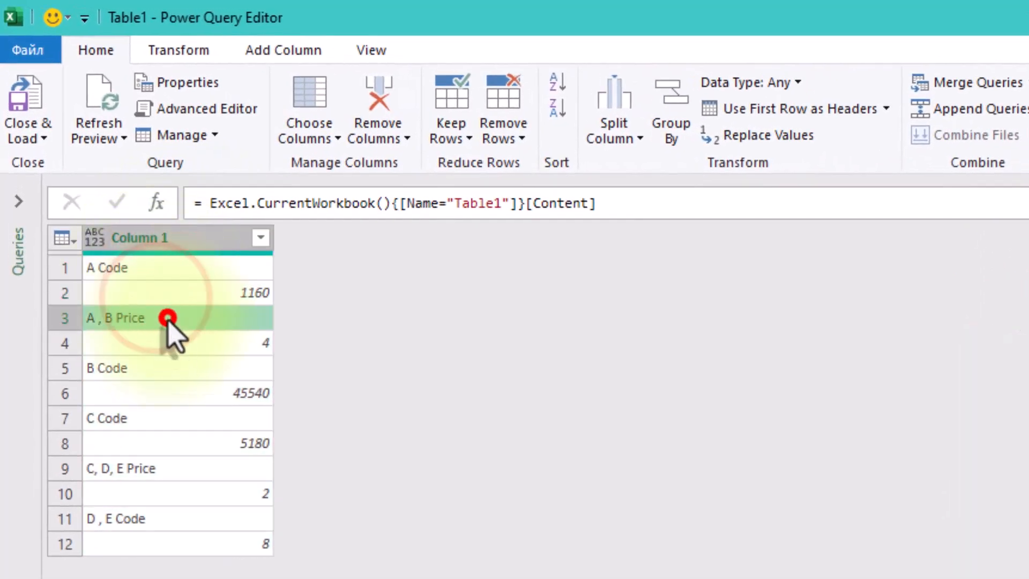
click(168, 343)
click(173, 367)
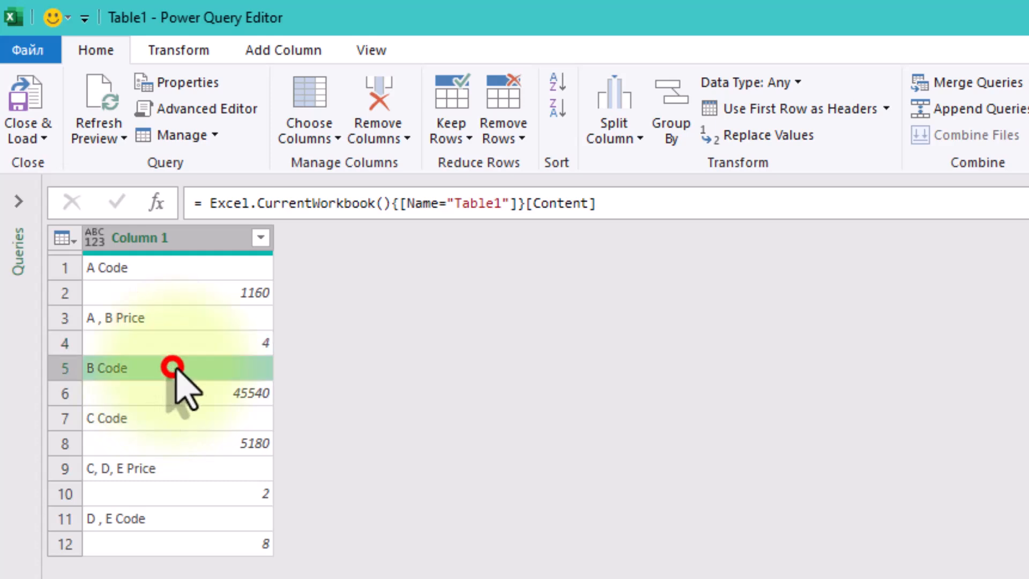
click(179, 392)
- Check the remaining pairs (C Code 5180, C,D,E Price 2, D,E Code 8) and add a custom = Source step
click(179, 417)
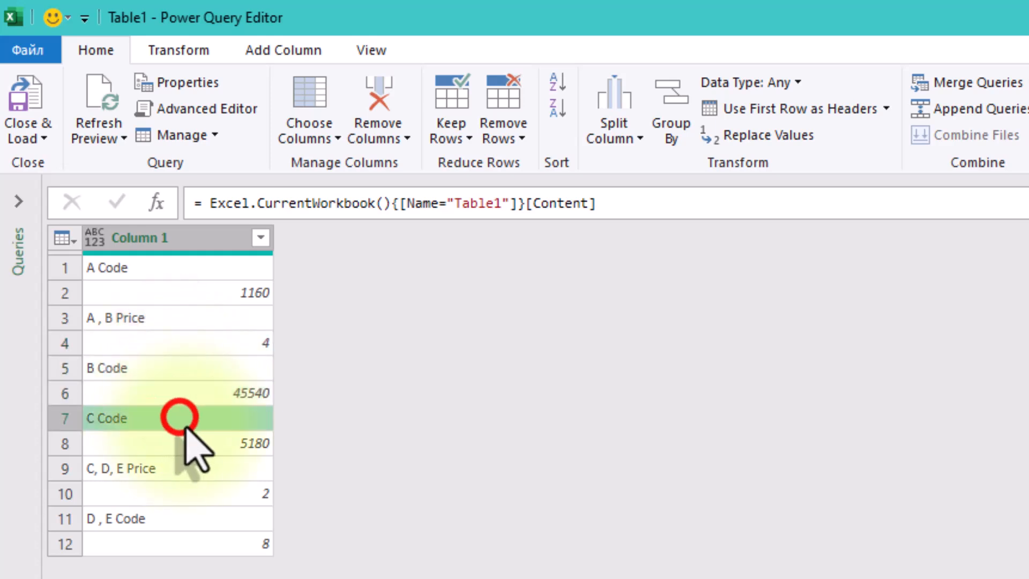
click(184, 442)
click(191, 470)
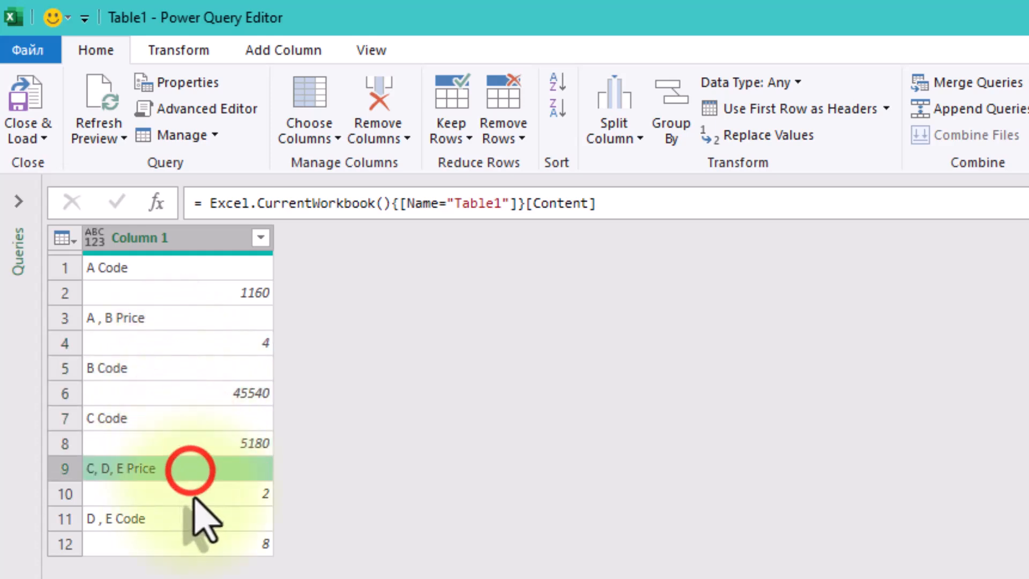
click(192, 493)
click(194, 518)
click(202, 545)
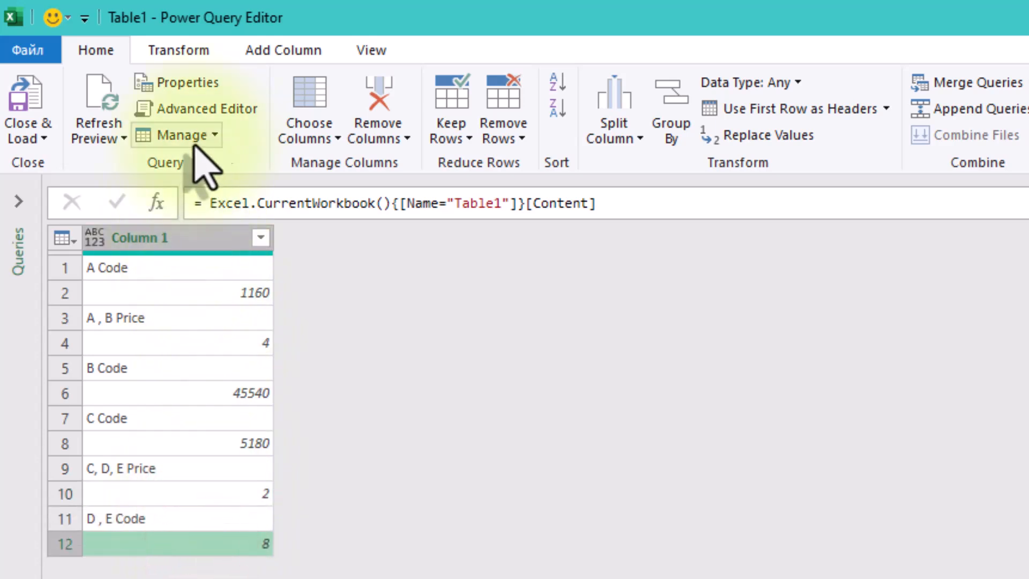
click(156, 203)
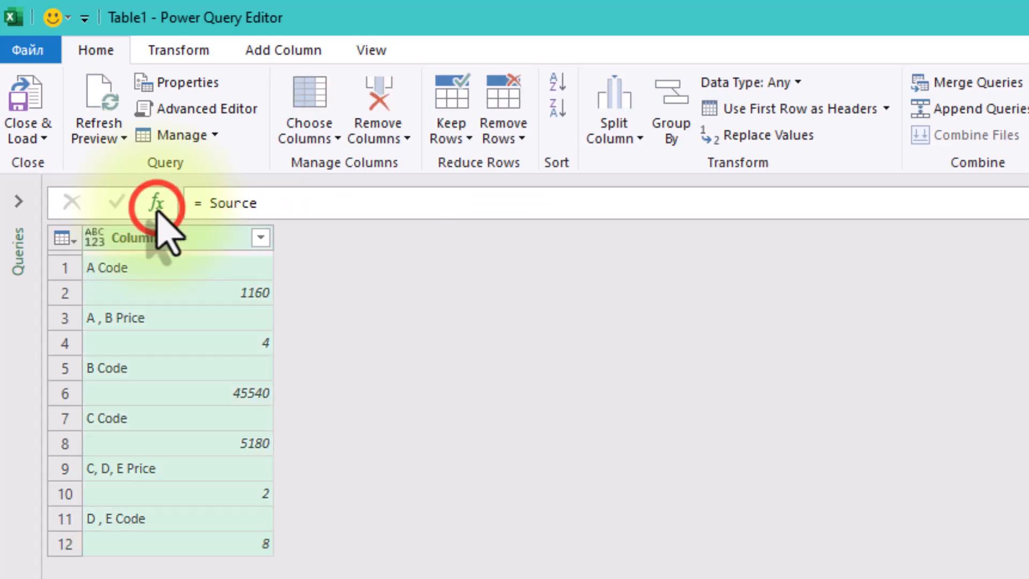
- Change the new step's formula to = Source[Column 1] so Column 1 becomes a list
click(301, 212)
double_click(302, 212)
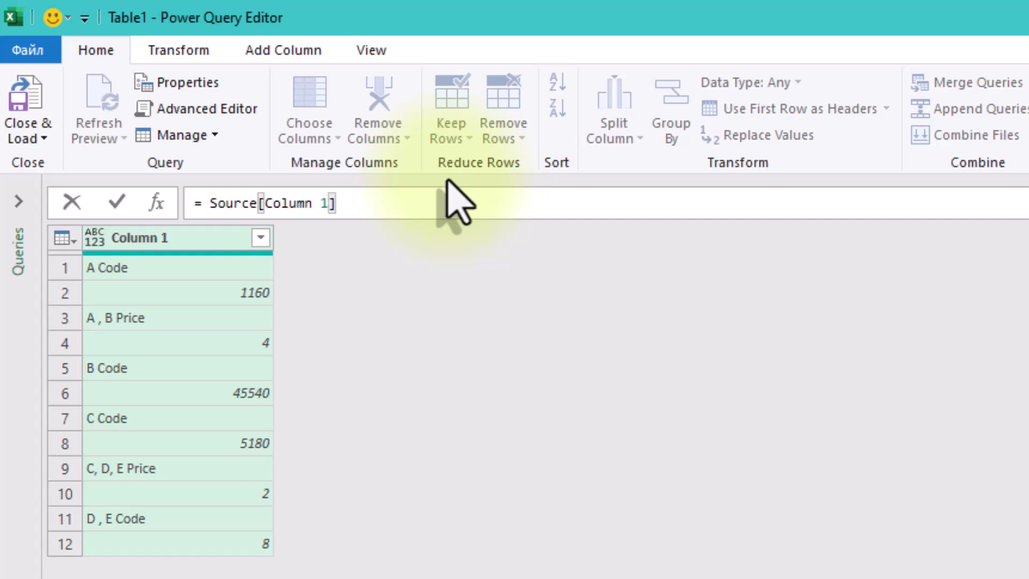
click(437, 346)
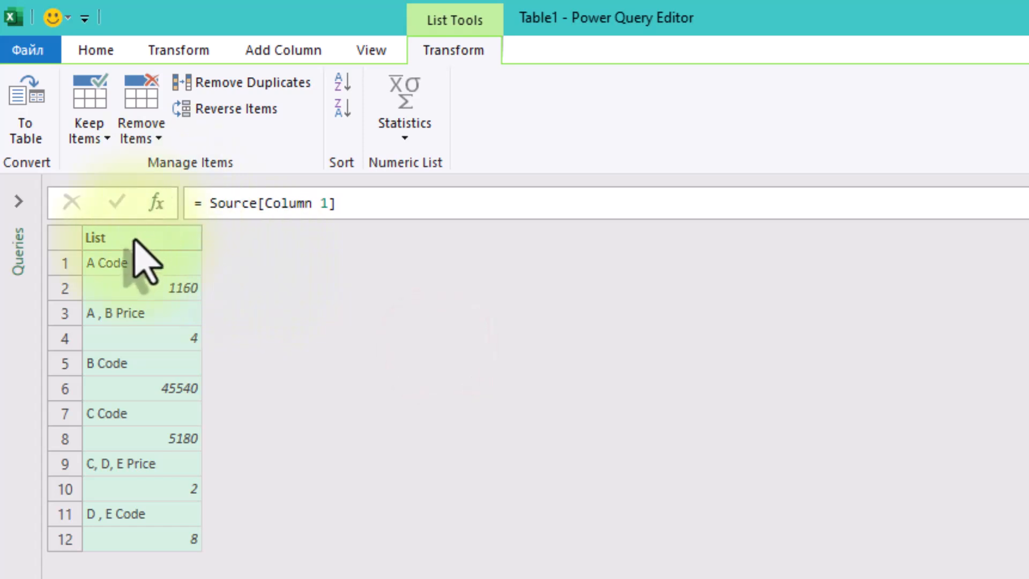
- Wrap the formula as List.Alternate(Source[Column 1],1,1,1)
click(209, 203)
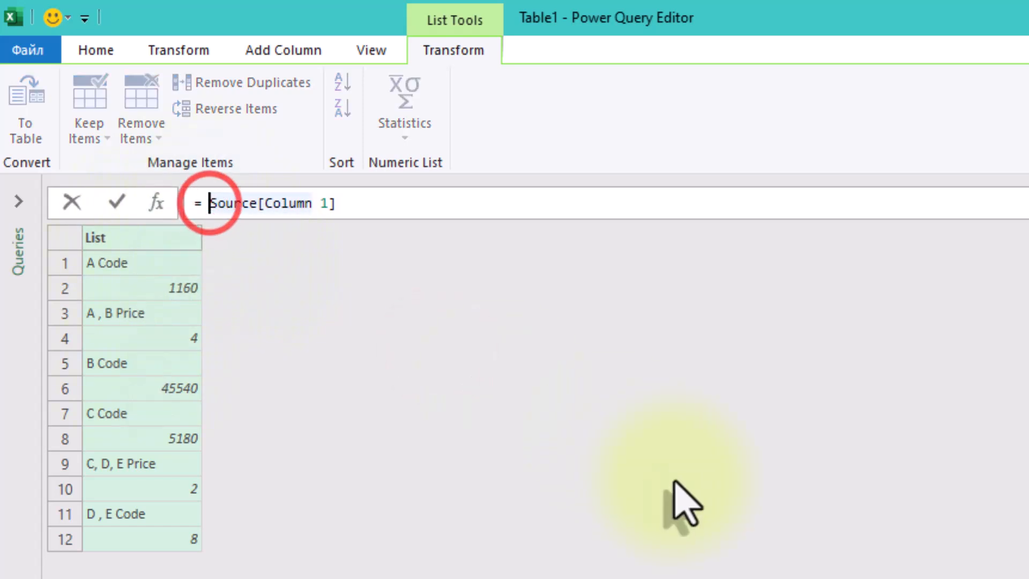
text(List.)
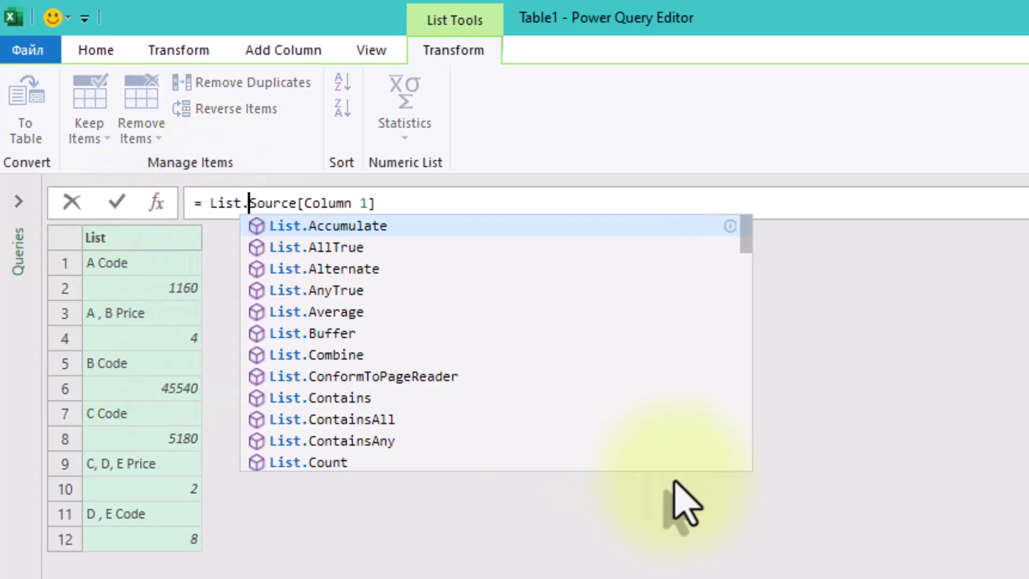
text(Alter)
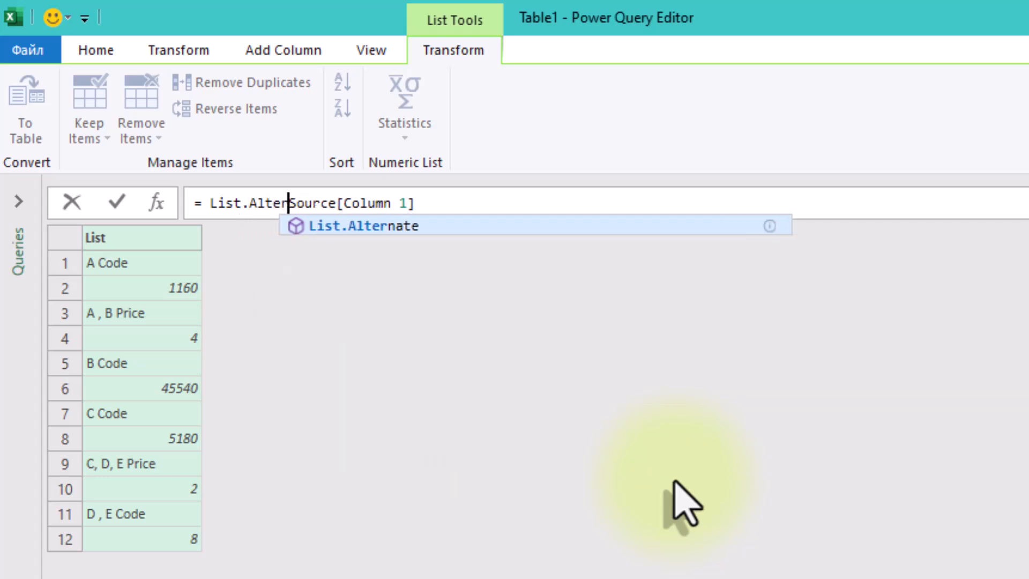
text(nate()
key(End)
text(,1,1,1)
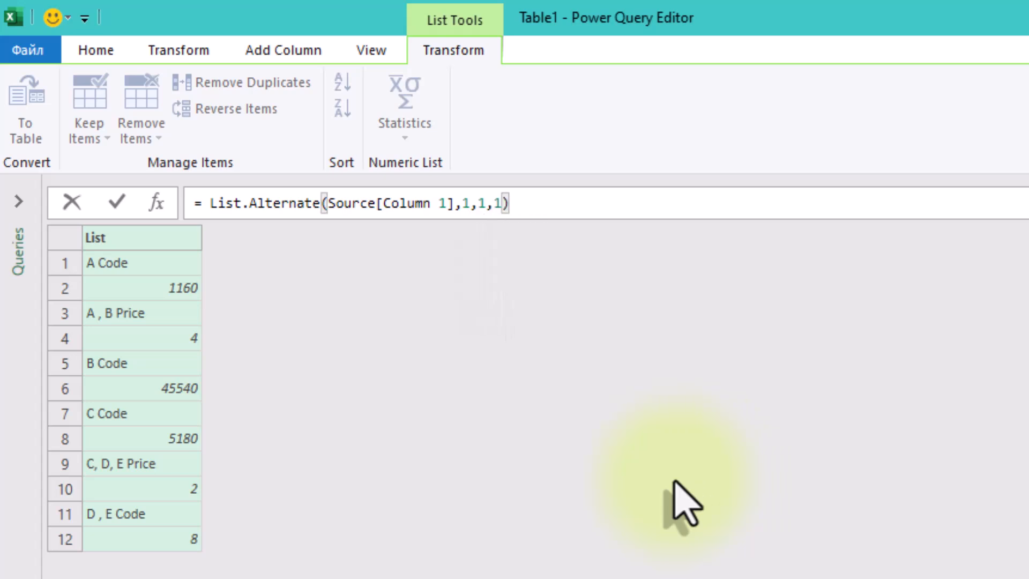
- Trim the formula to List.Alternate(Source[Column 1],1,1), keeping 1160, 4, 45540, 5180, 2 and 8
click(601, 402)
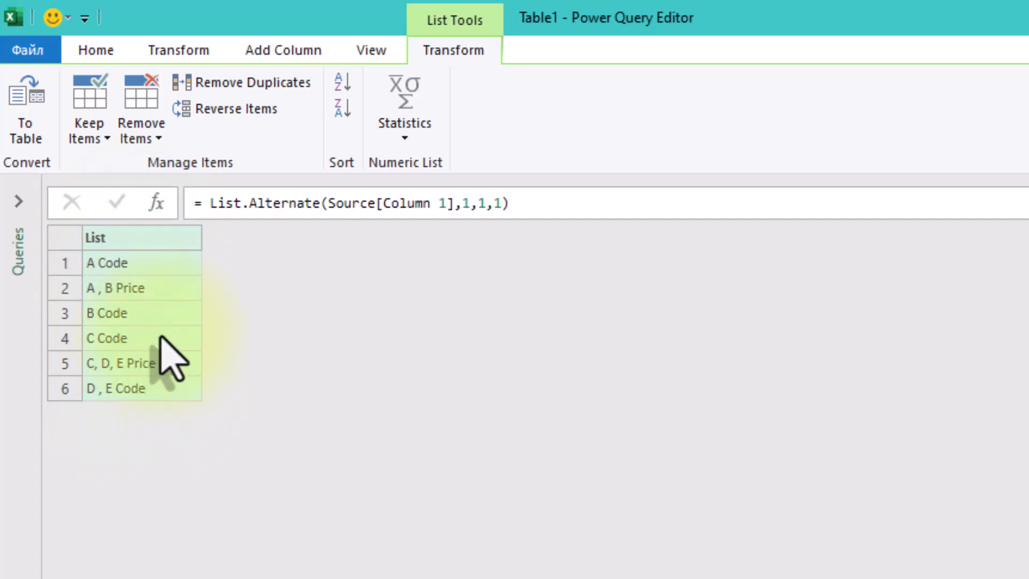
click(485, 207)
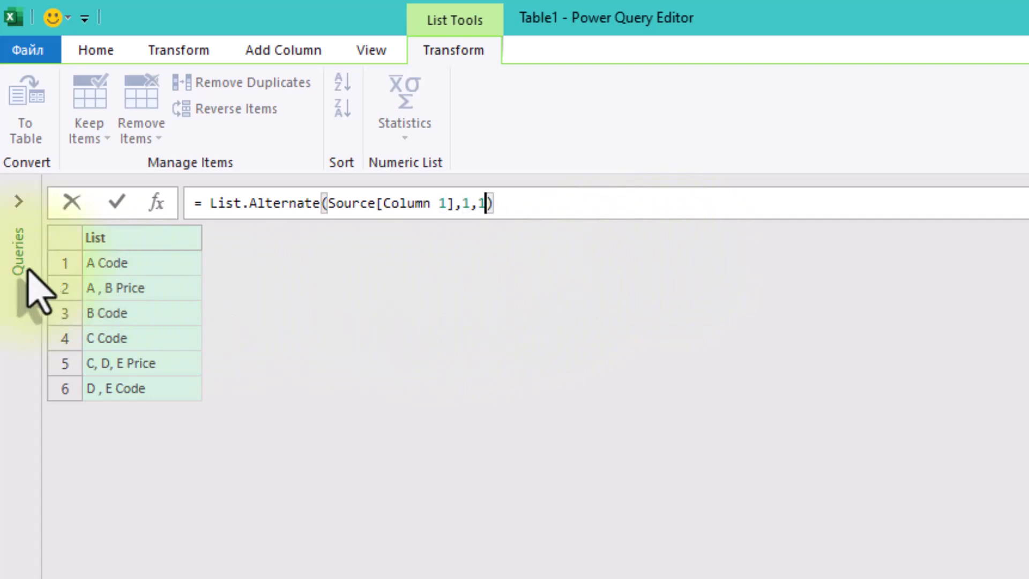
click(282, 306)
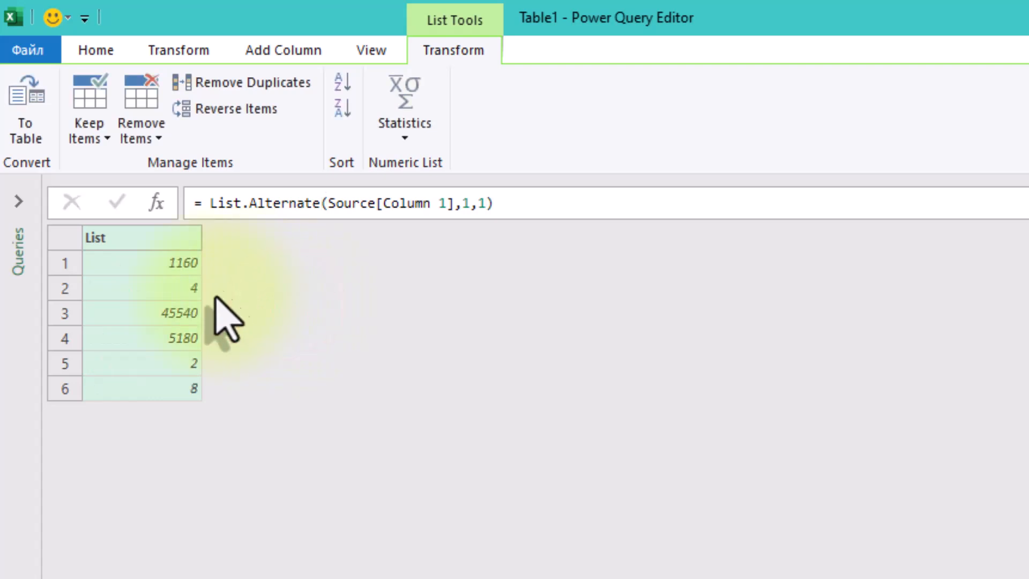
drag(493, 205, 206, 204)
key(ctrl+c)
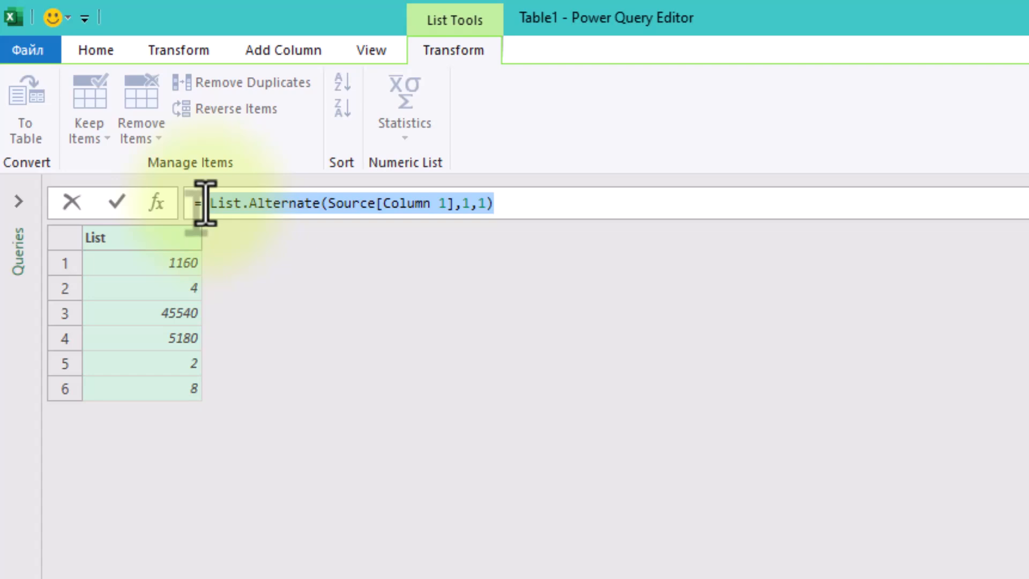
- Start a Table.FromColumns({ formula whose first list uses offset 1 to keep the labels
click(206, 203)
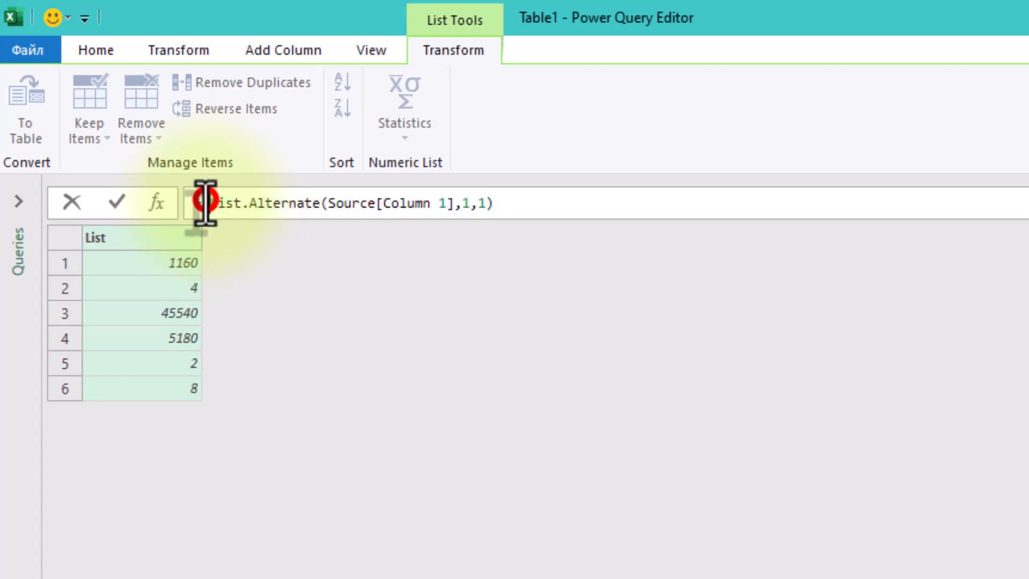
text(Ts)
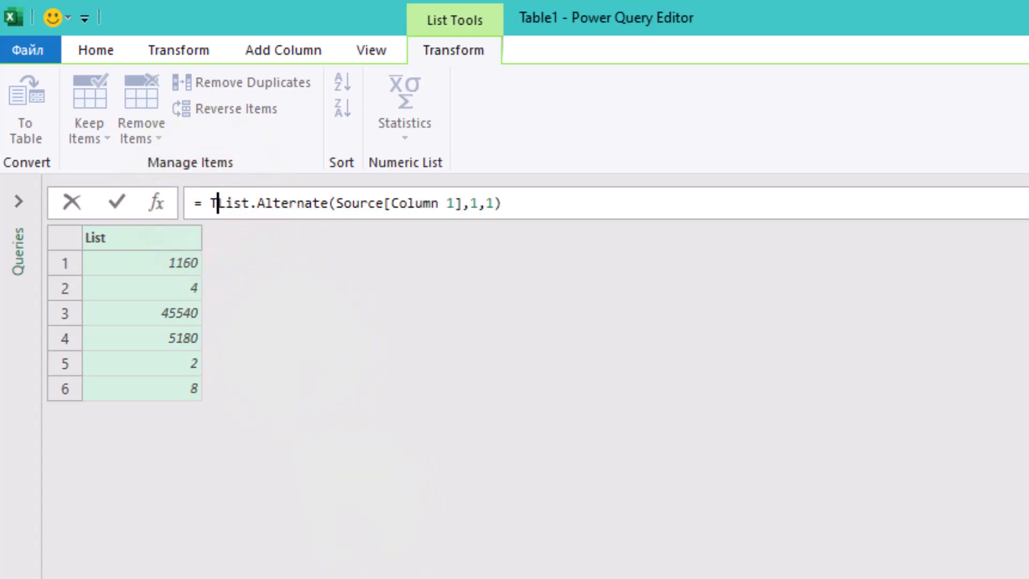
key(BackSpace)
text(able.)
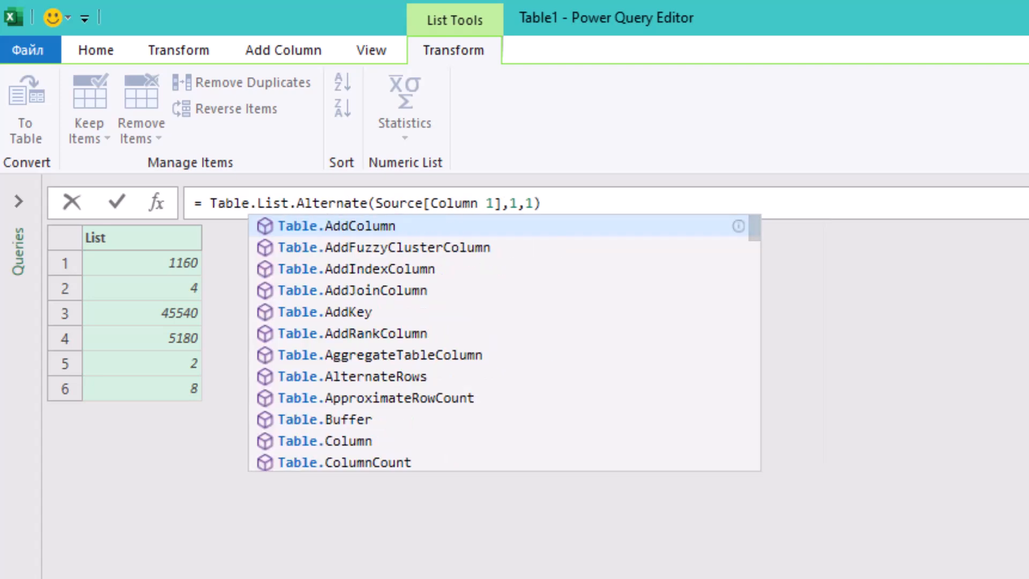
text(FromC)
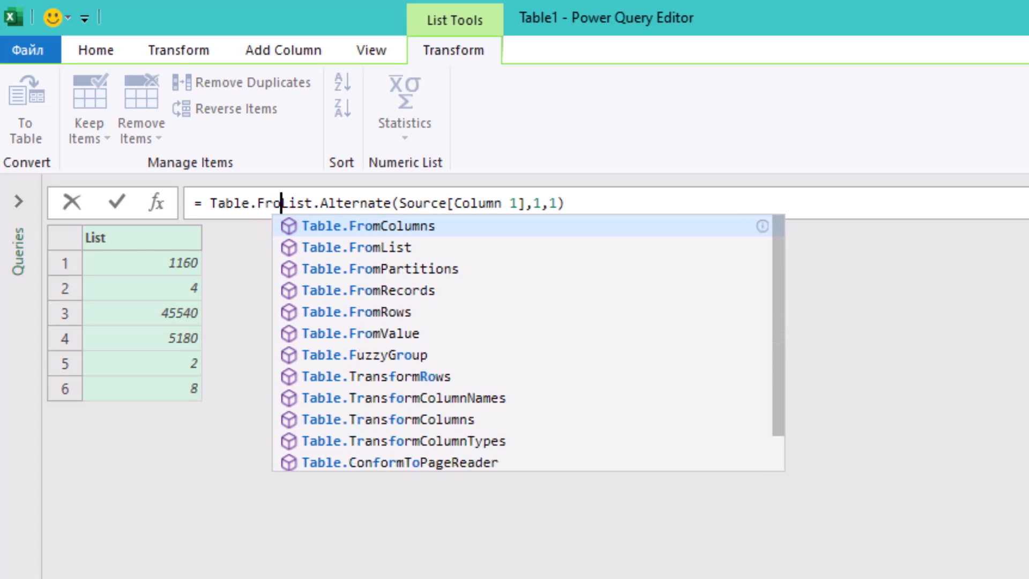
text(olumns)
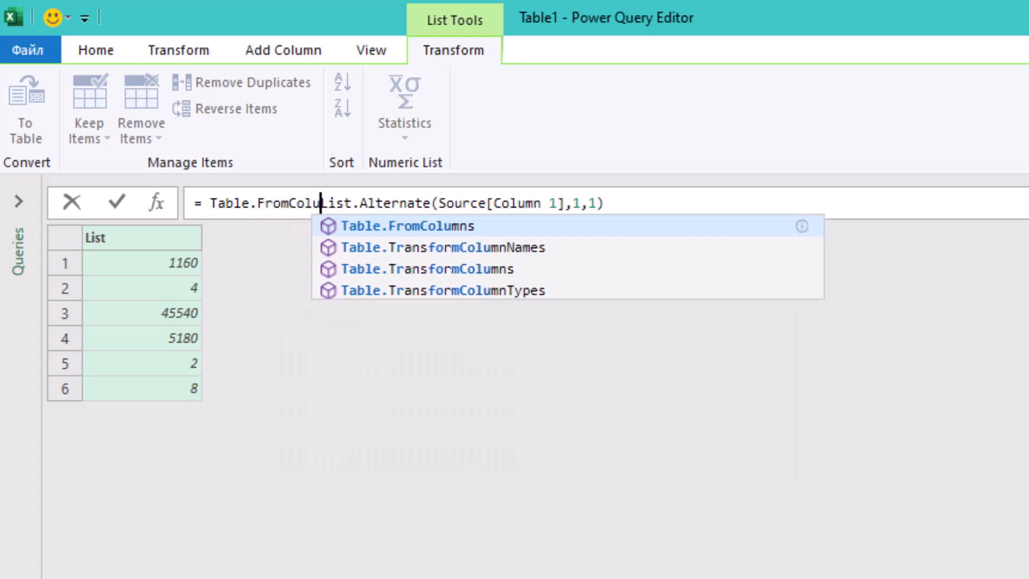
text(()
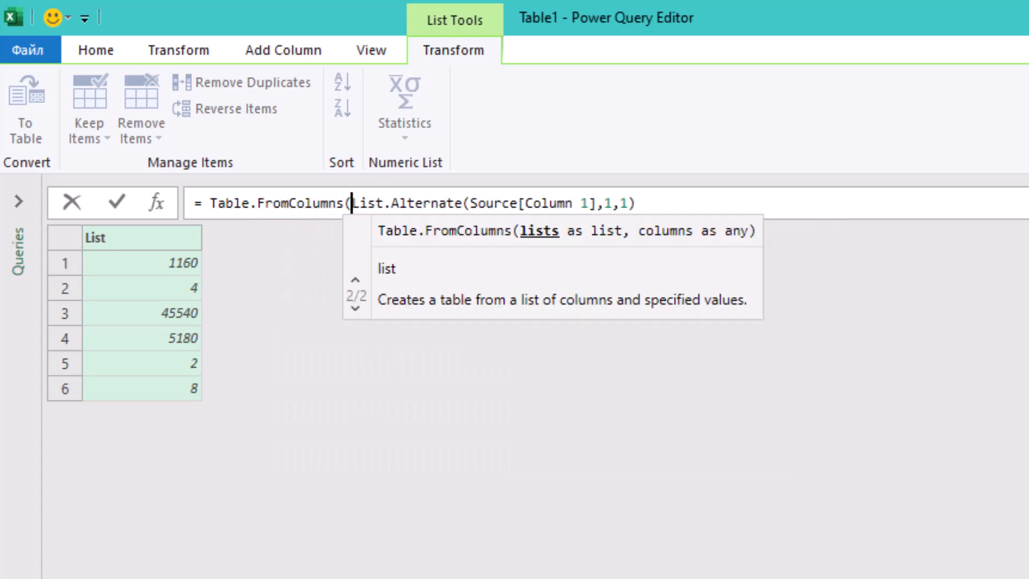
text({)
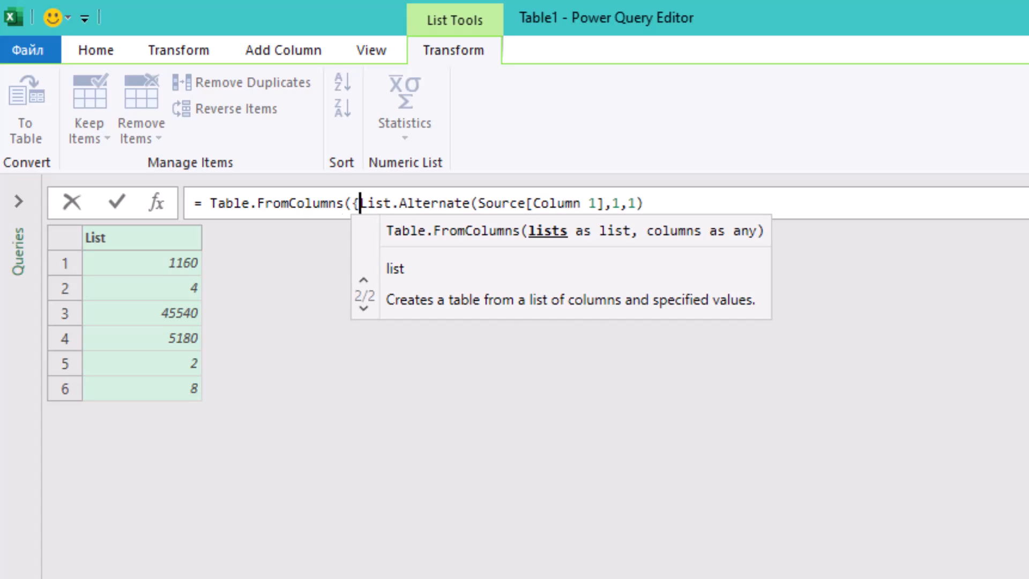
key(End)
text(,)
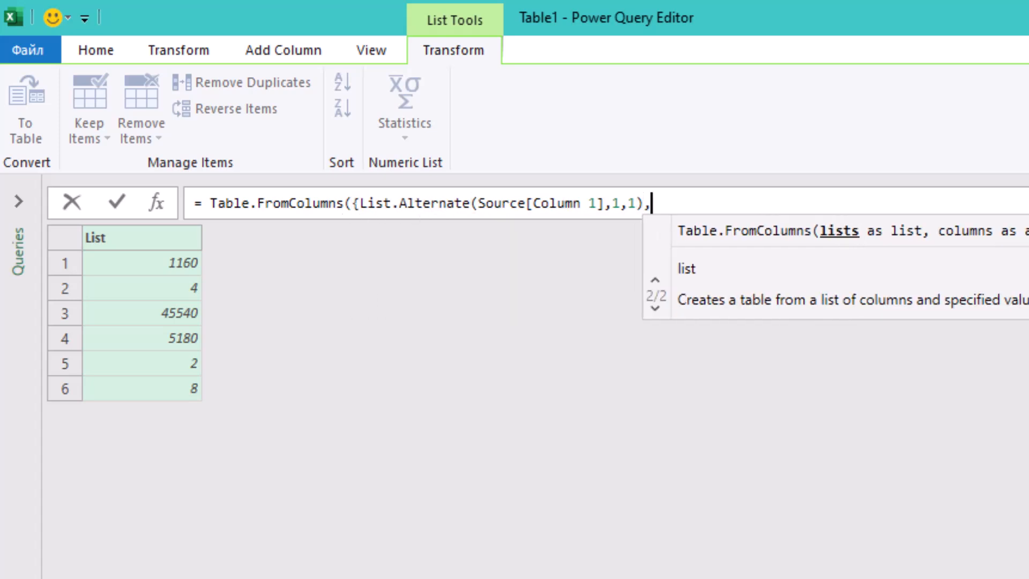
key(Left)
key(Left)
text(,1)
- Append the pasted numbers list as the second column and close the formula with })
key(End)
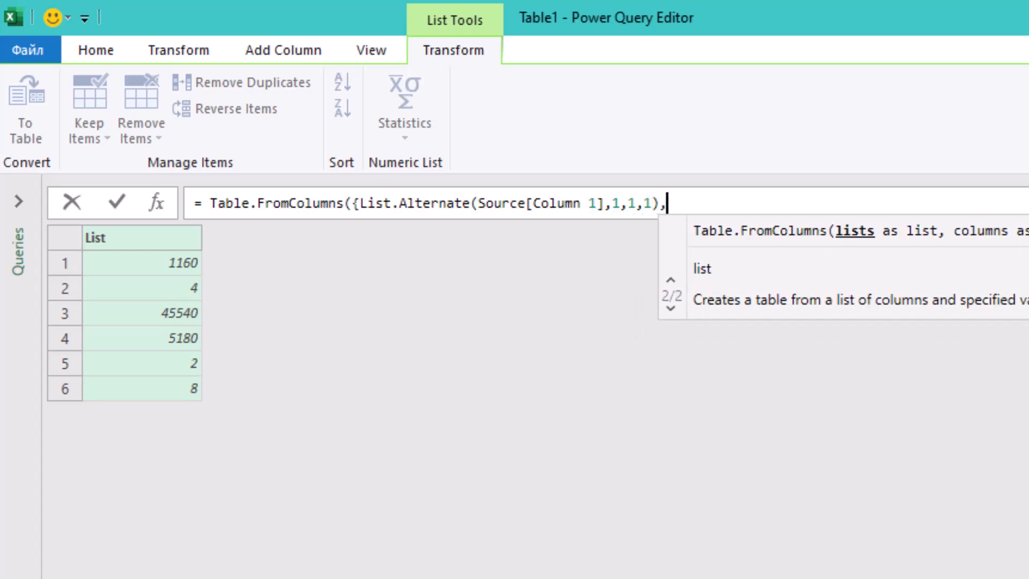
key(ctrl+v)
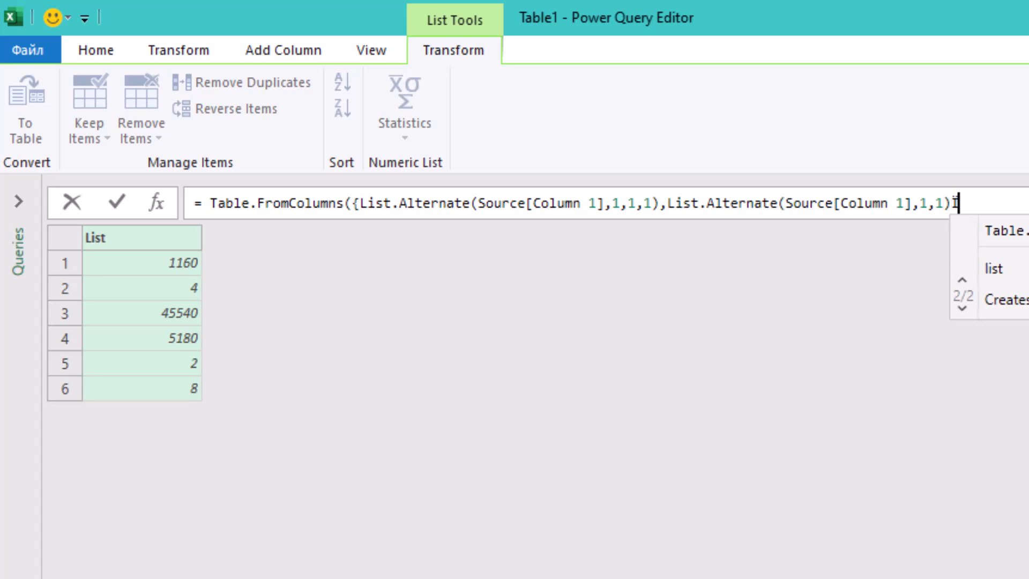
key(BackSpace)
text(}))
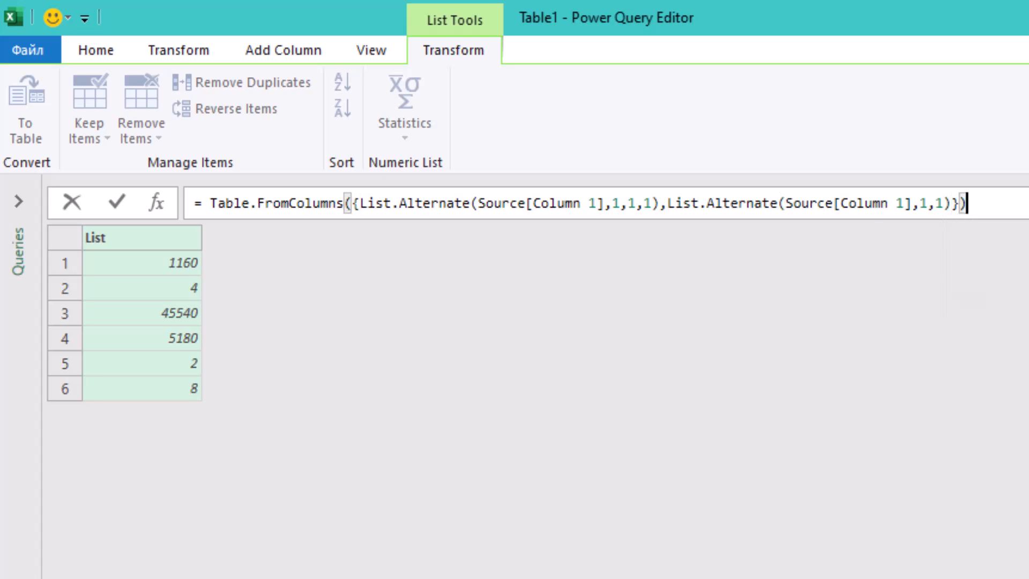
key(Return)
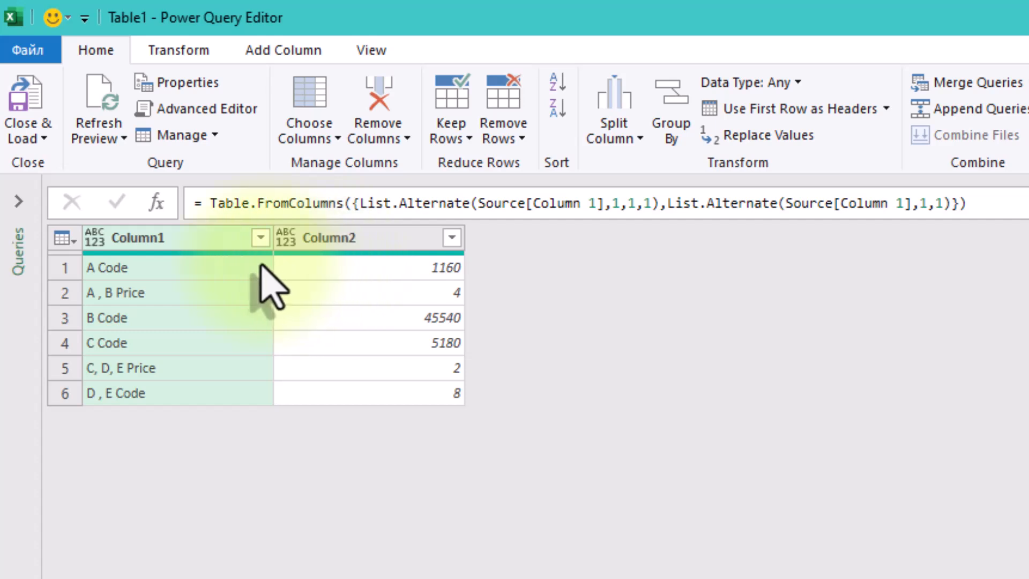
- Split Column1 at the right-most space into Column1.1 (letters) and Column1.2 (Code/Price)
click(199, 244)
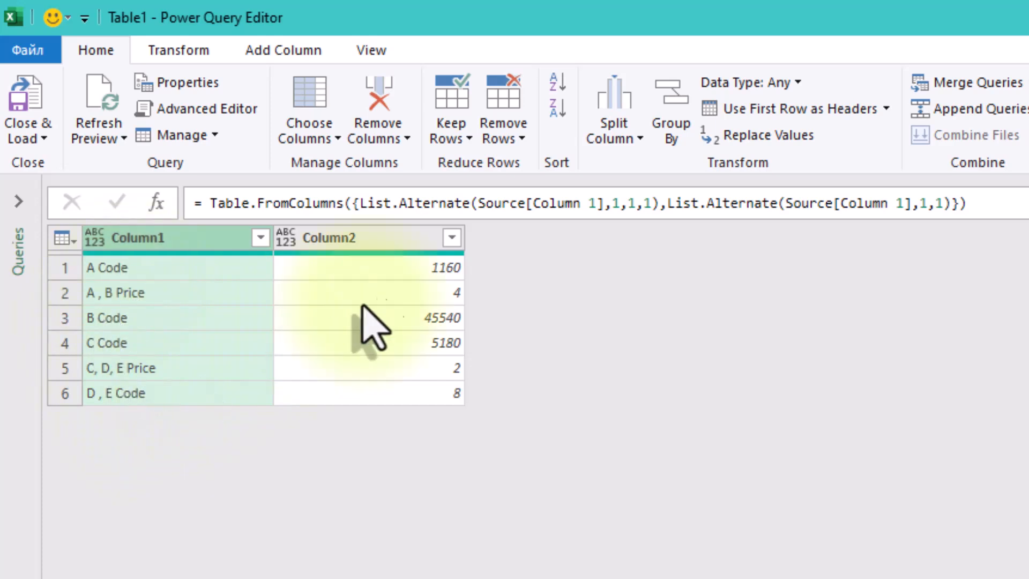
click(611, 134)
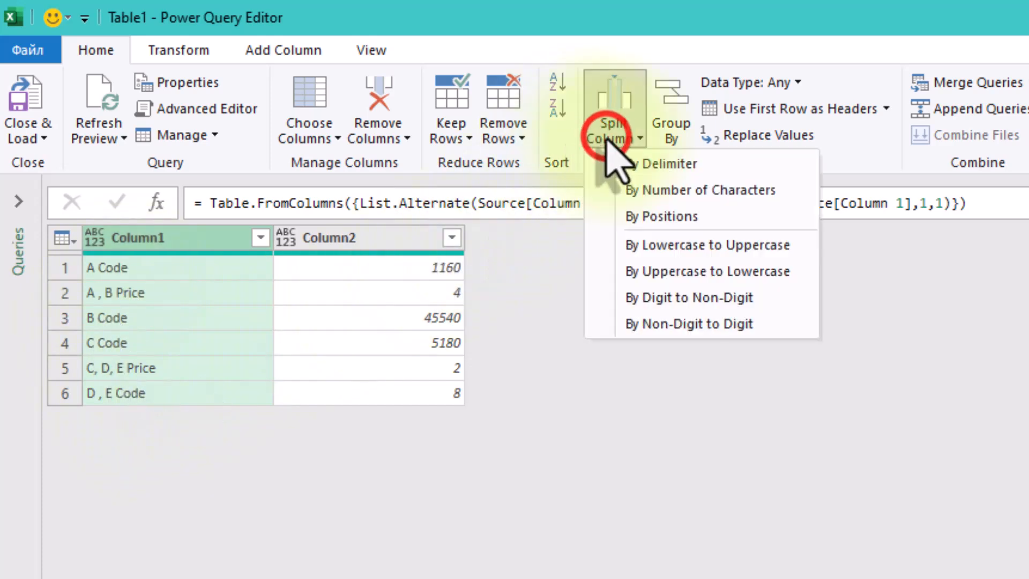
click(651, 169)
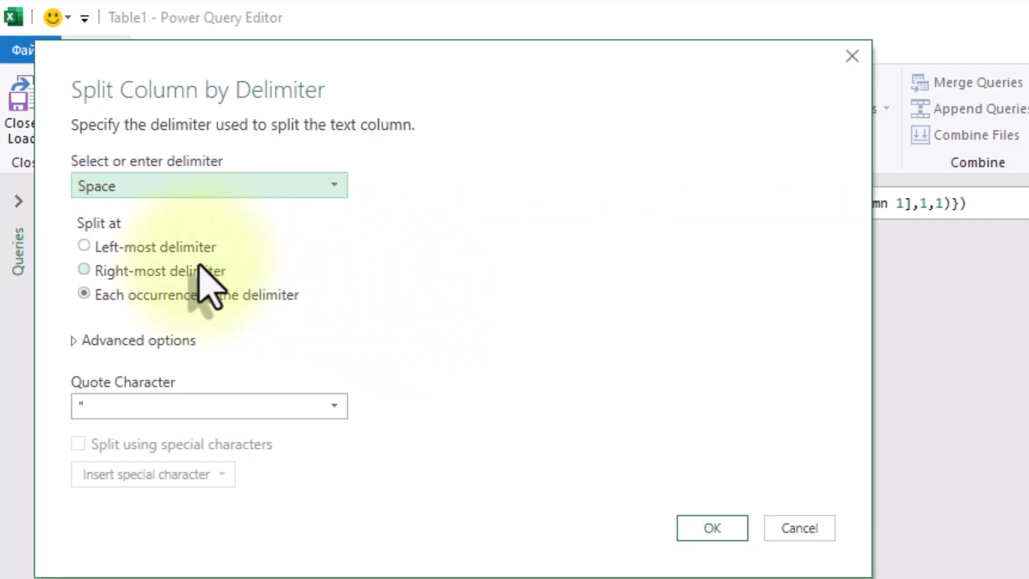
click(188, 270)
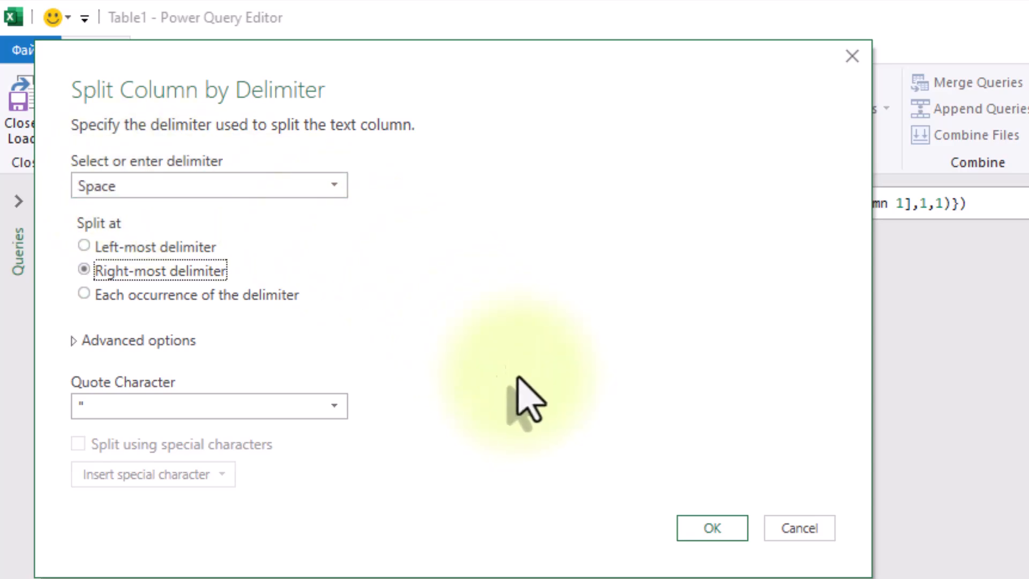
click(740, 538)
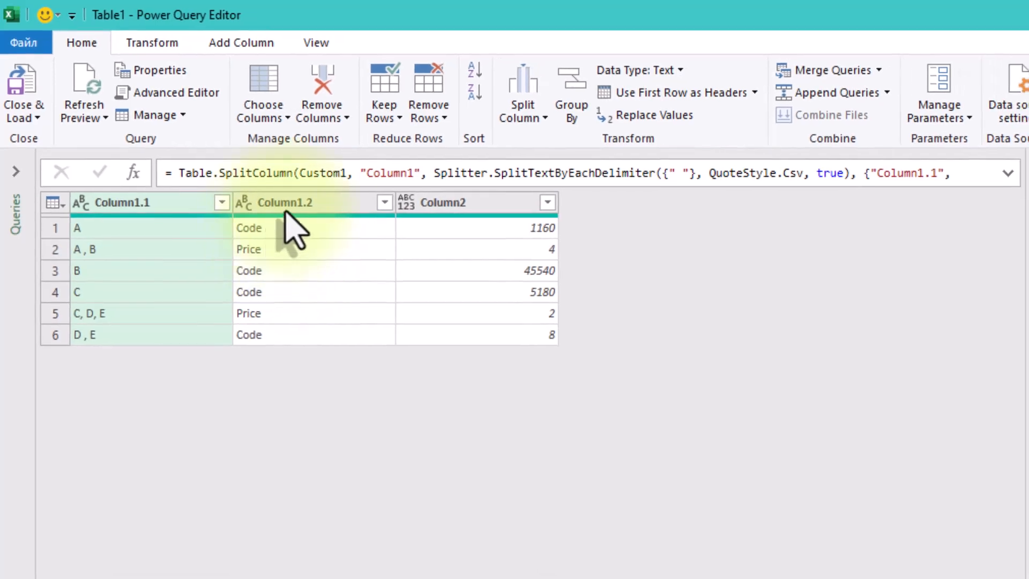
- Rename Column1.2 to Type in the split step's formula
click(1010, 172)
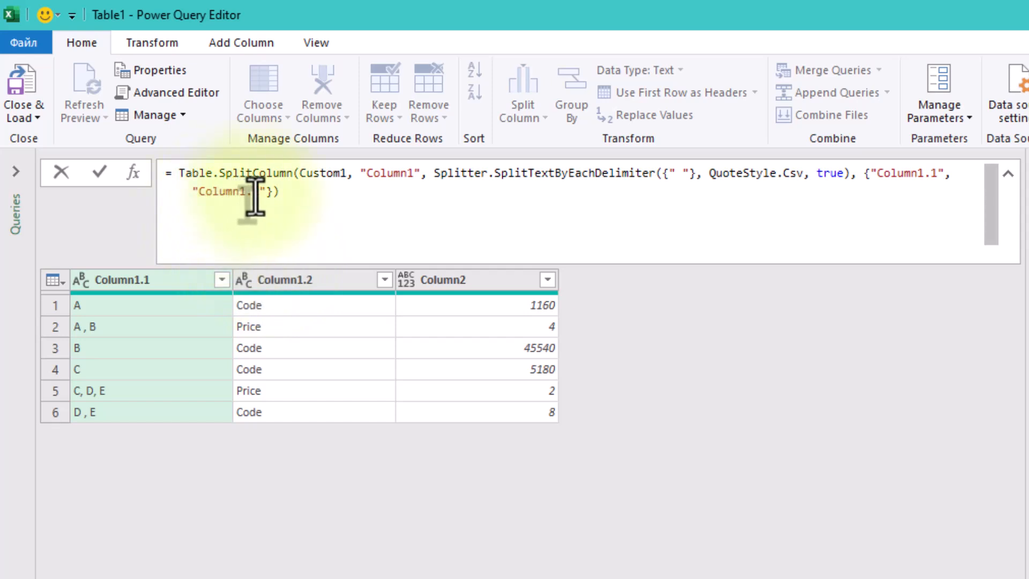
drag(255, 191, 196, 192)
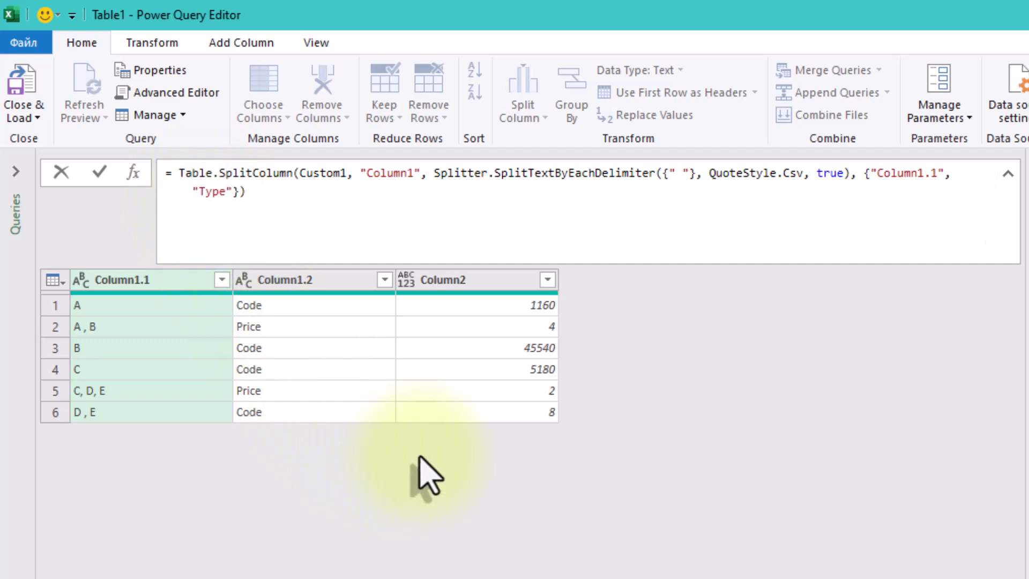
text(Type)
key(Return)
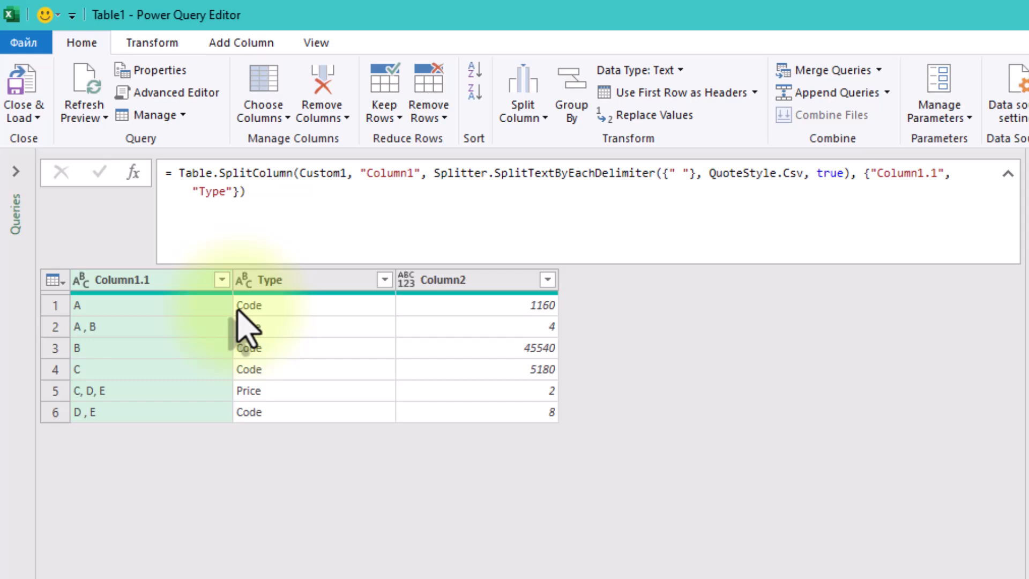
- Rename Column1.1 to Product in the formula and apply it
double_click(893, 173)
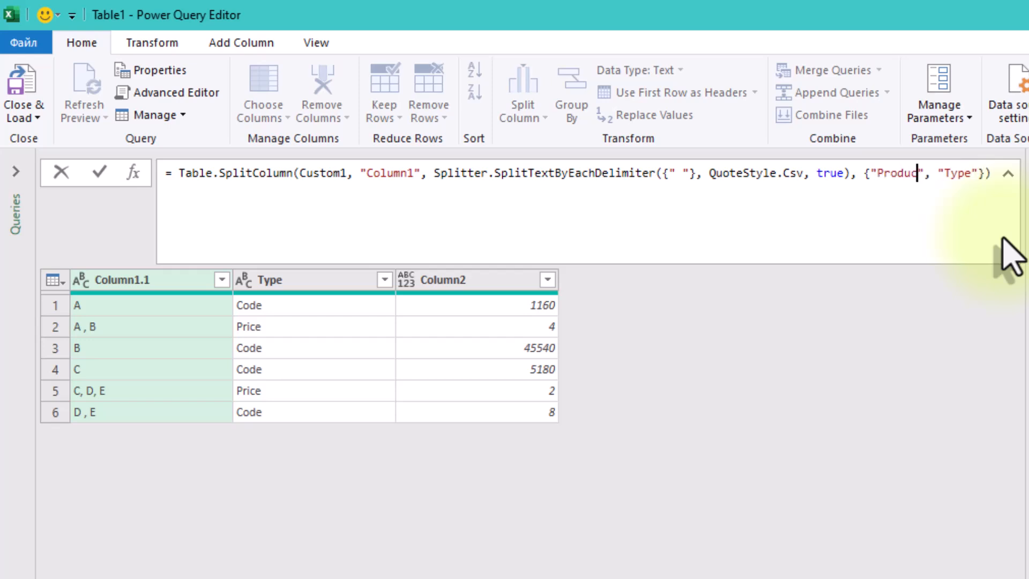
text(Product)
click(677, 425)
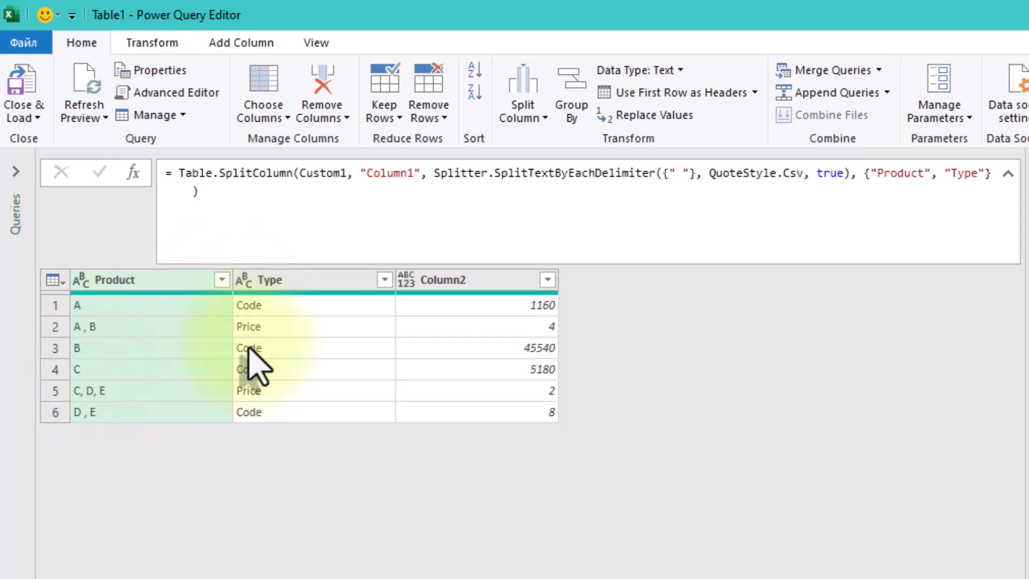
- Split the Product column by comma into rows, giving 10 rows with one letter each
click(546, 114)
click(562, 140)
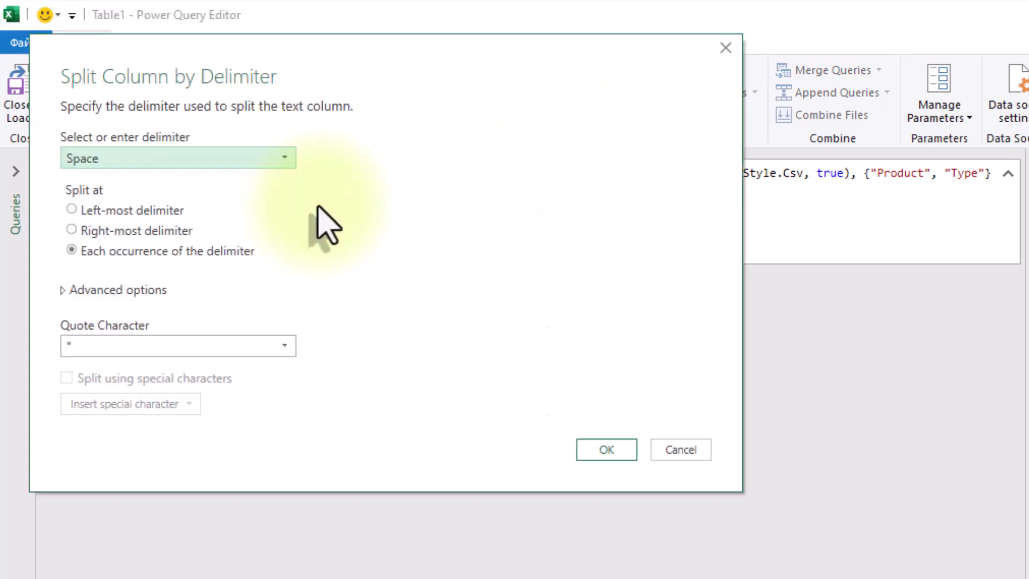
click(130, 157)
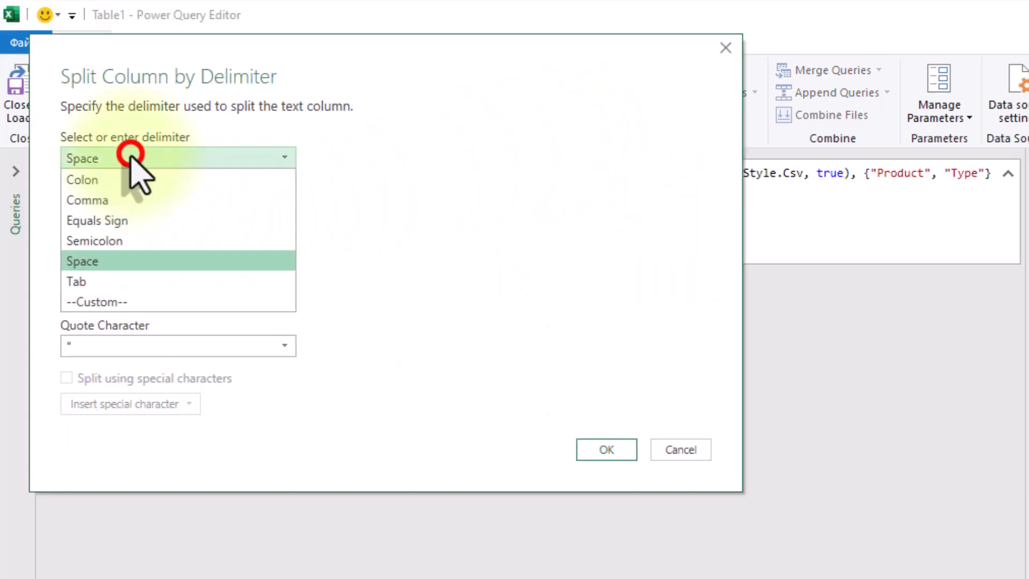
click(127, 200)
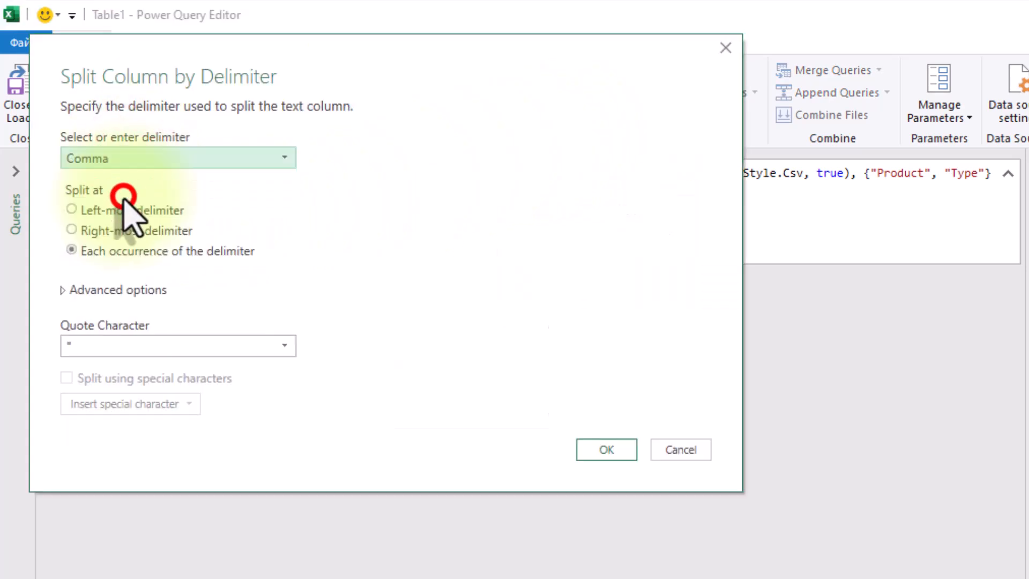
click(133, 290)
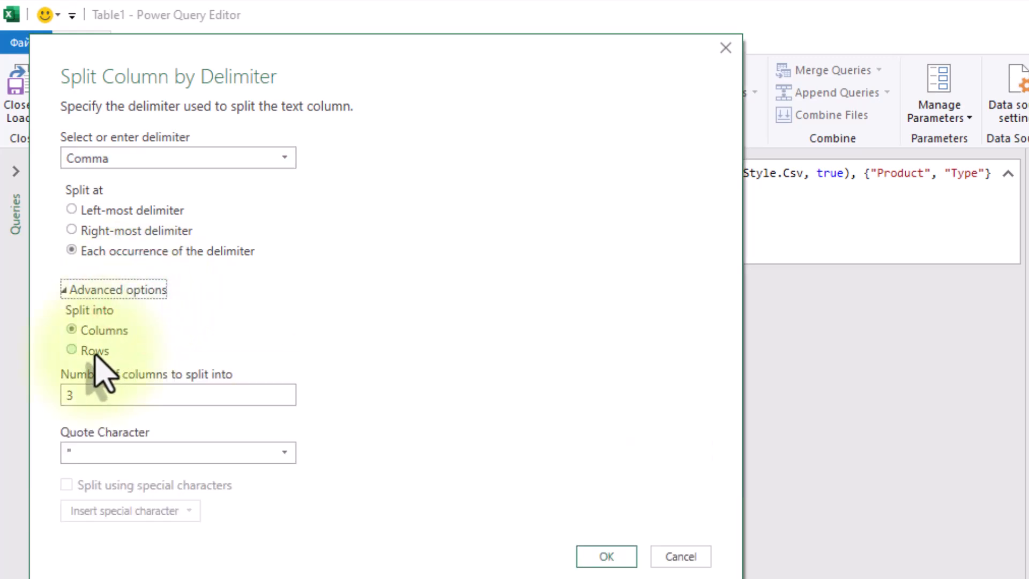
click(76, 351)
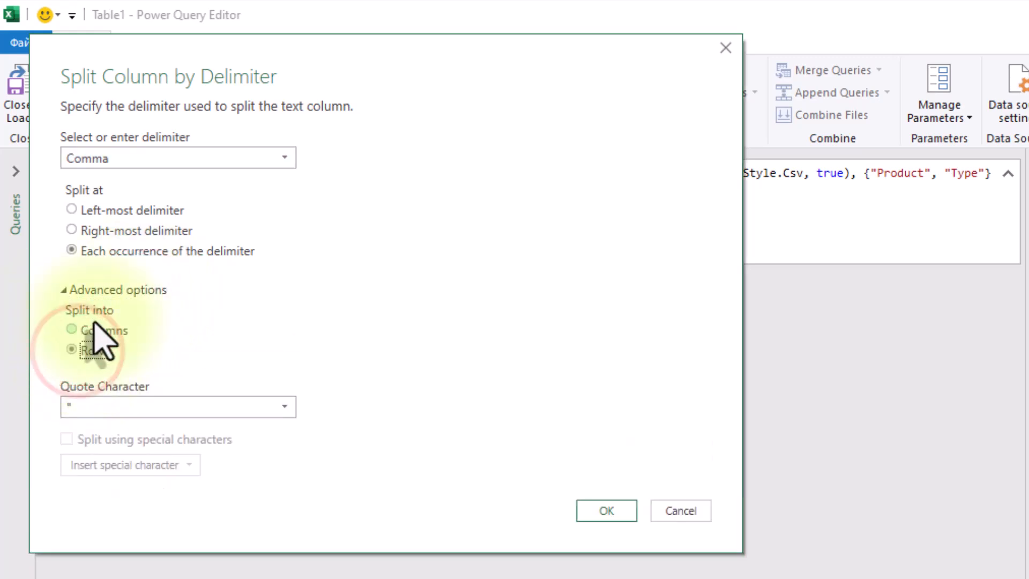
click(609, 515)
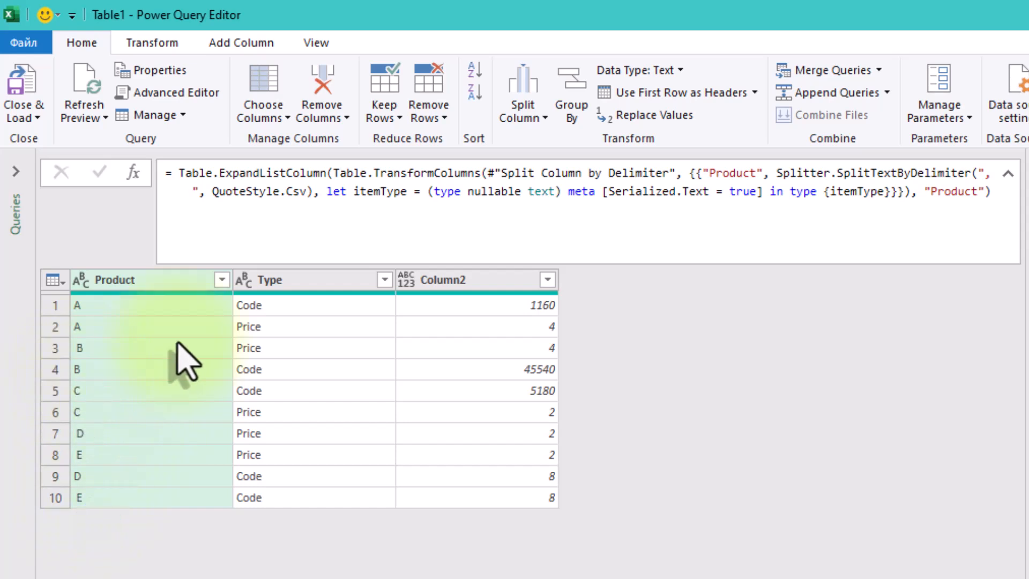
- Trim the leading spaces from the Product letters, leaving 10 clean rows
right_click(122, 280)
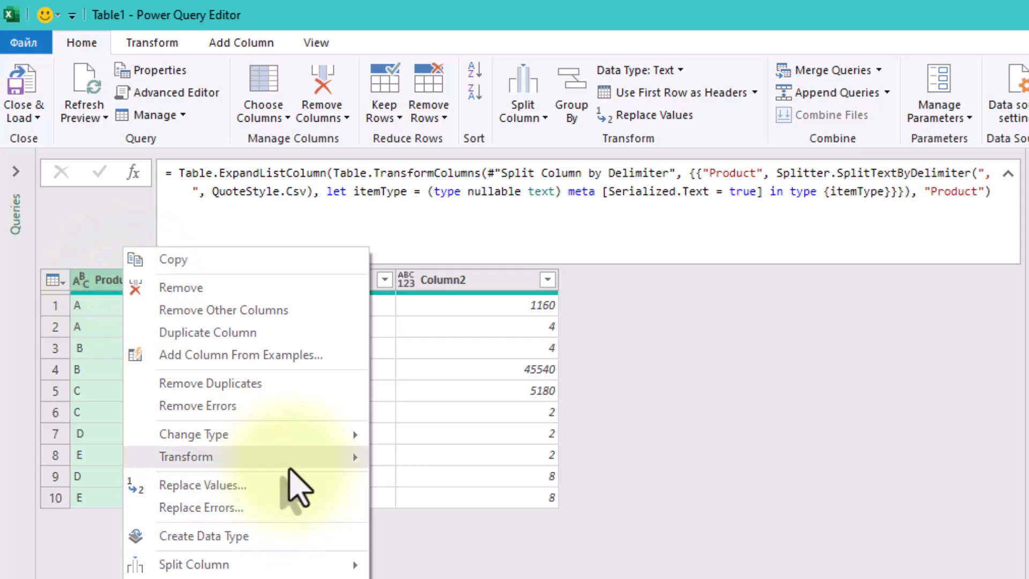
mouse_move(290, 467)
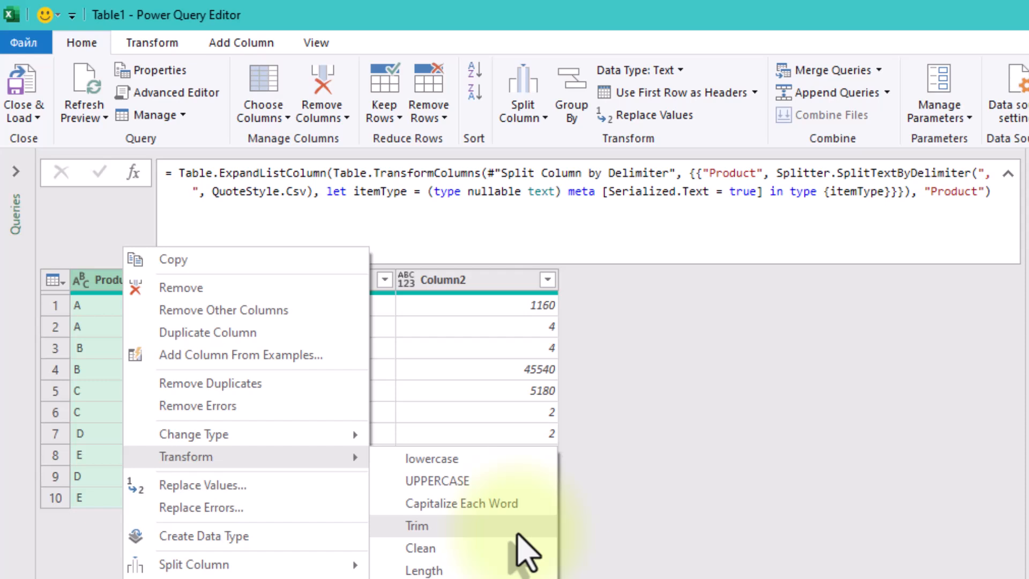
click(460, 528)
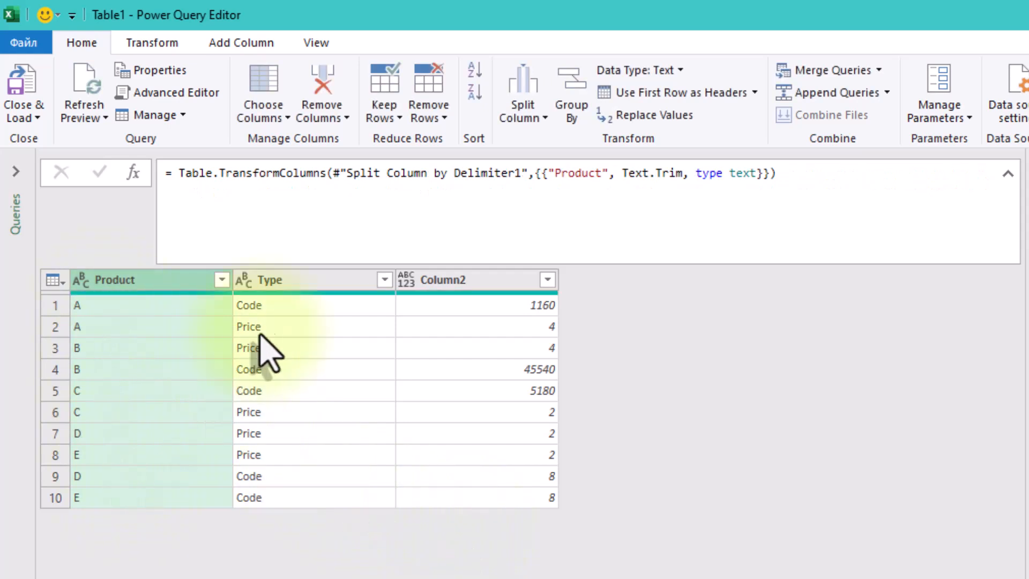
click(290, 280)
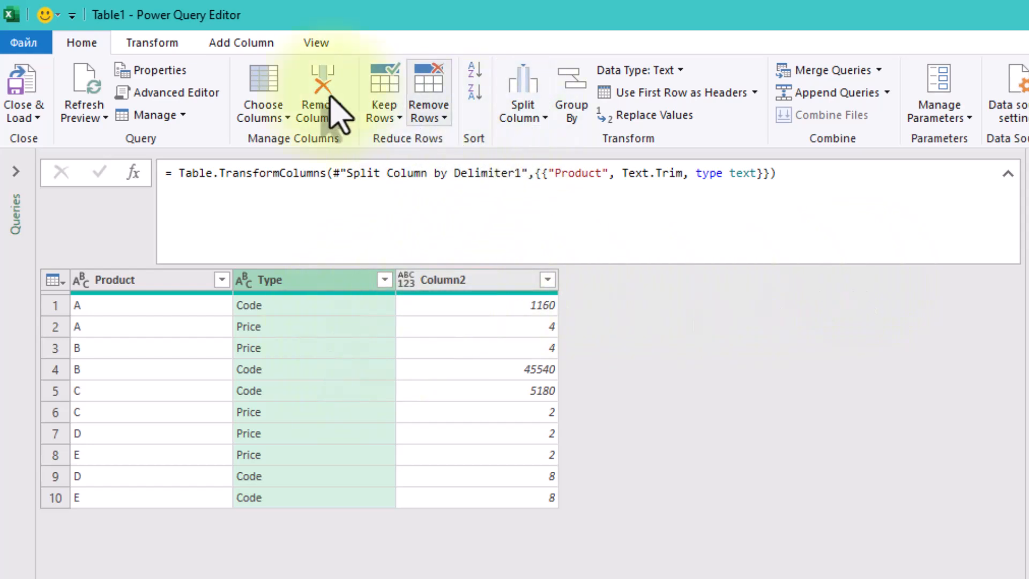
- Pivot Type into Code and Price columns using Column2 values, giving one row per product A–E
click(148, 37)
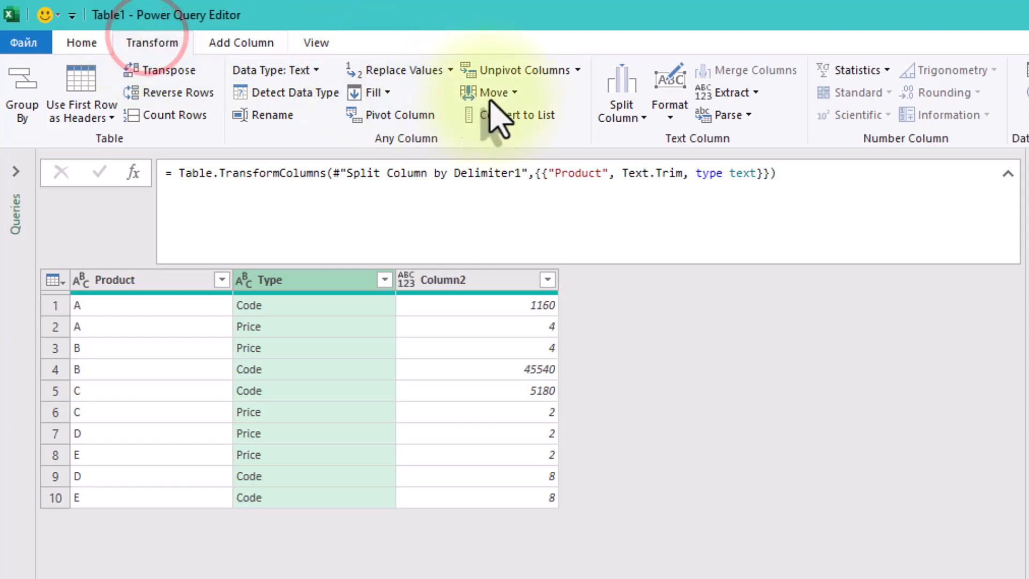
click(391, 117)
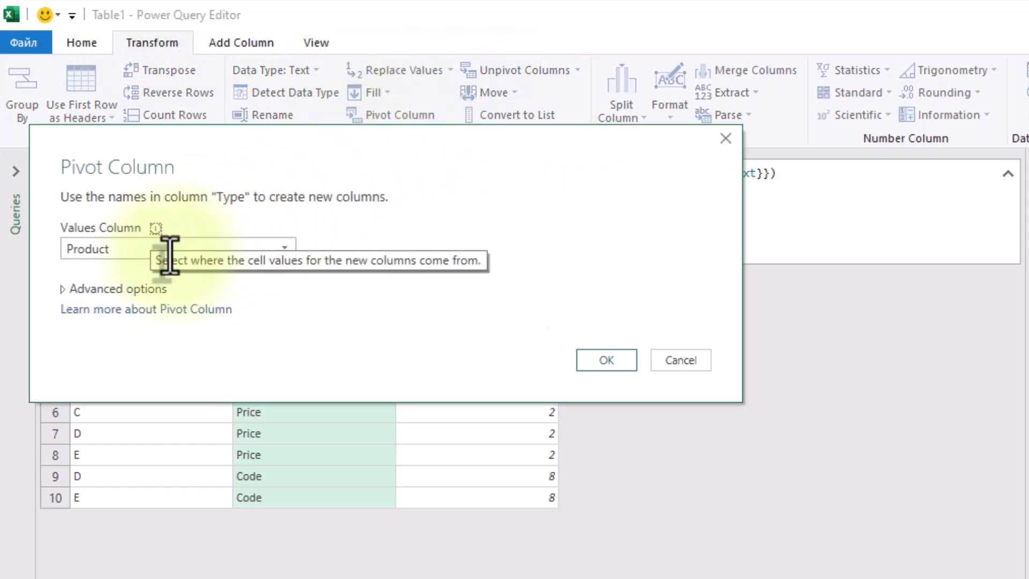
click(144, 249)
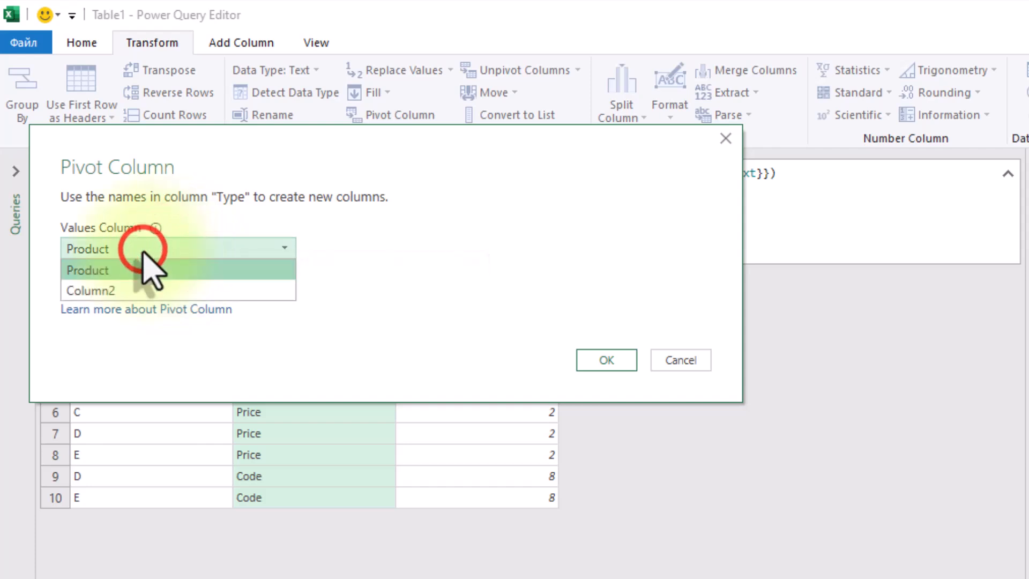
click(127, 290)
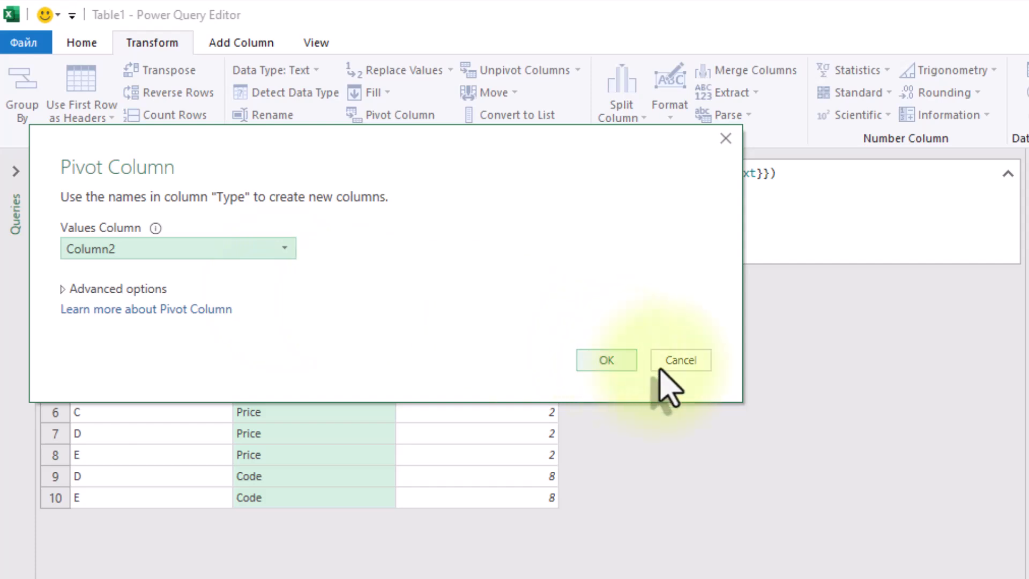
click(607, 361)
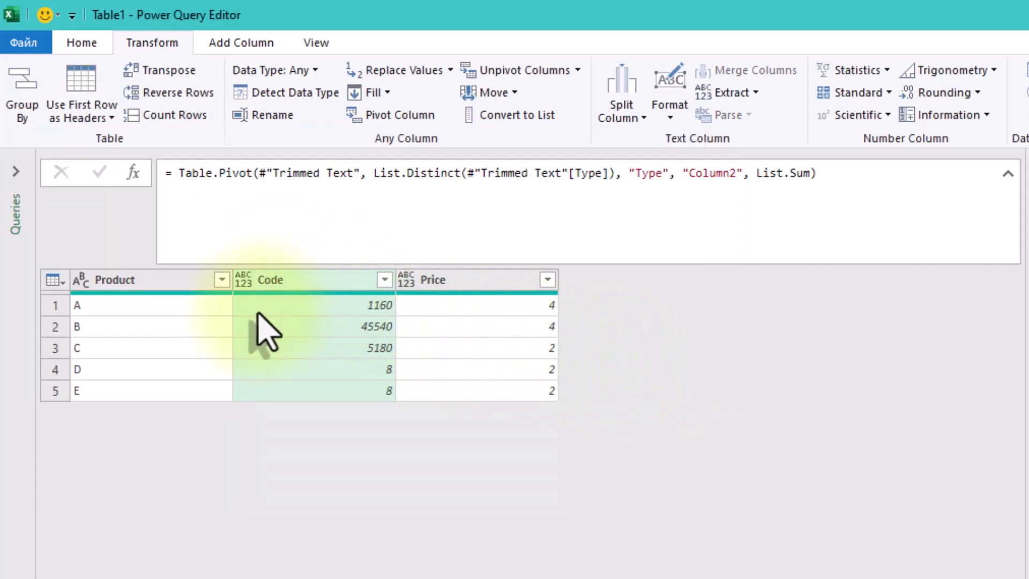
- Move the Code column before Product so it comes first
click(314, 278)
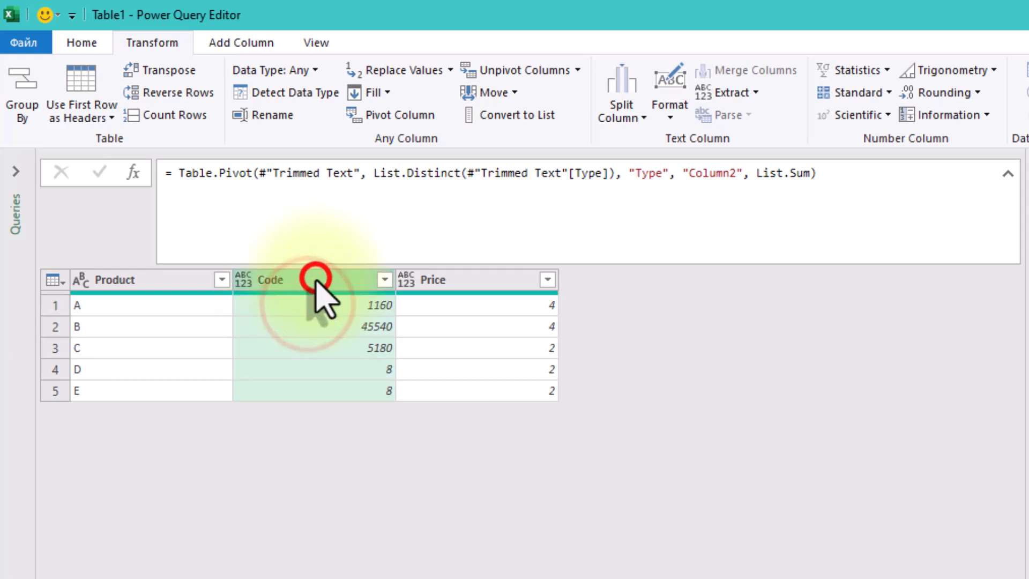
drag(315, 280, 177, 298)
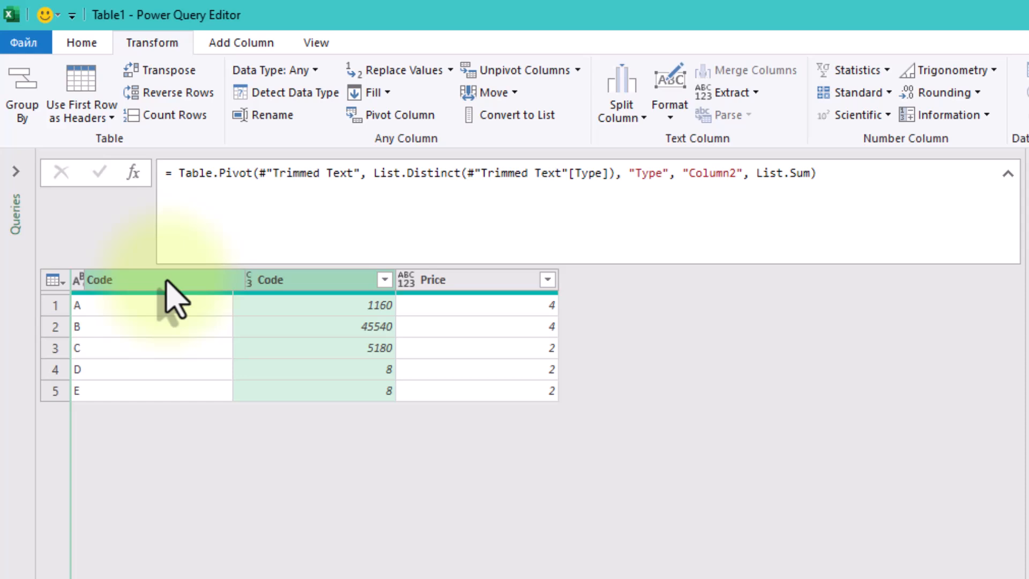
drag(177, 300, 172, 299)
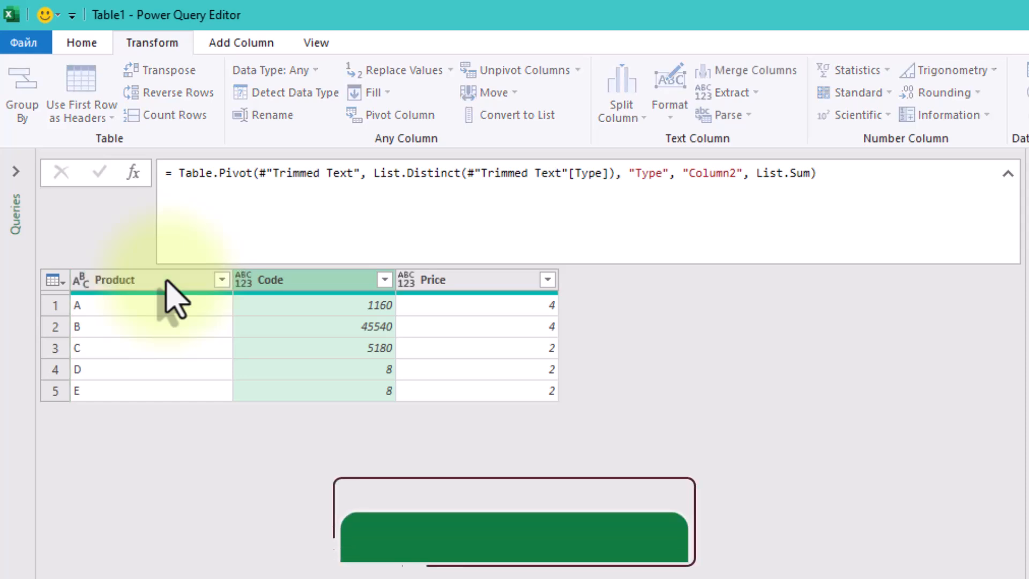